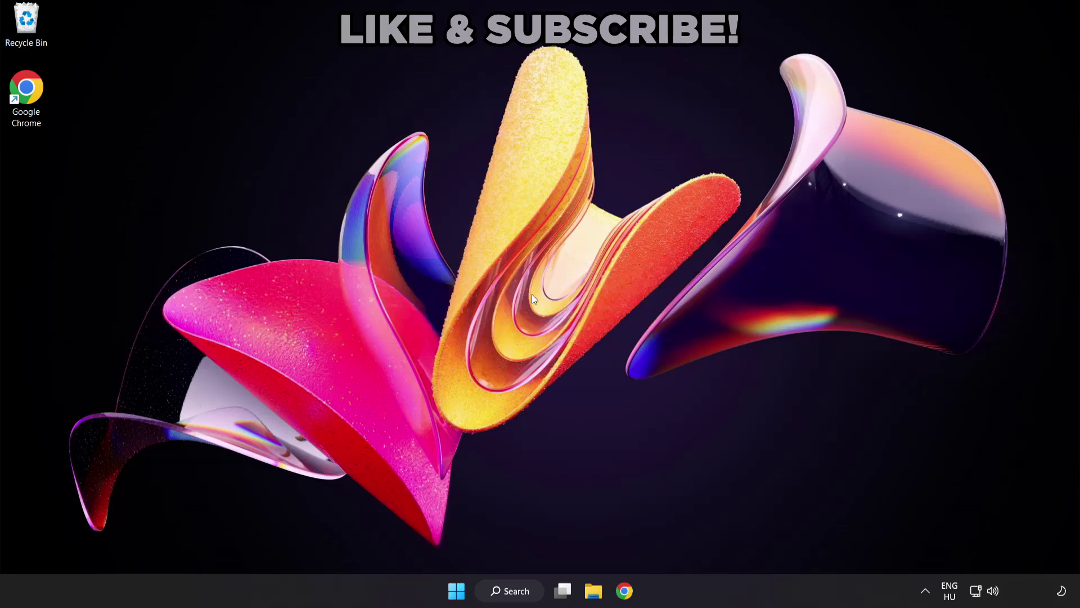
- Search Windows for 'device manager' and launch the Device Manager best match
click(522, 598)
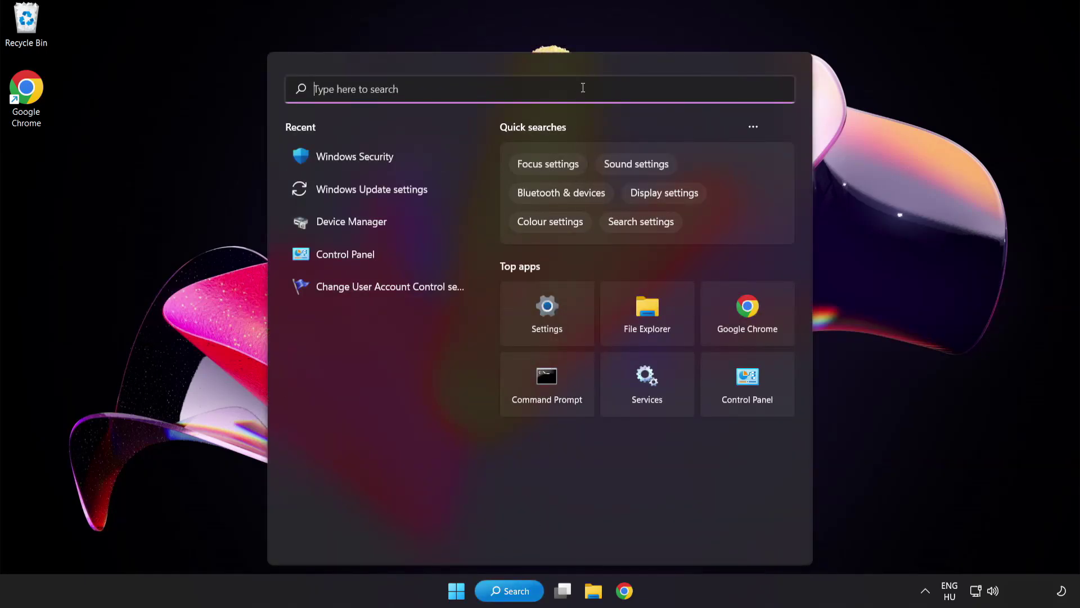
text(device ma)
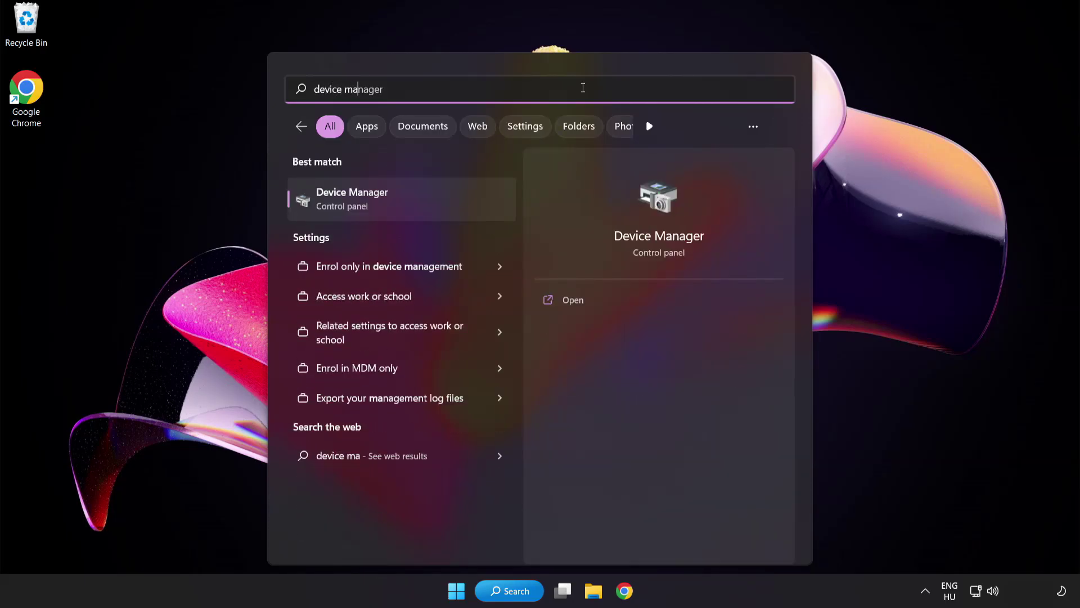
text(nager)
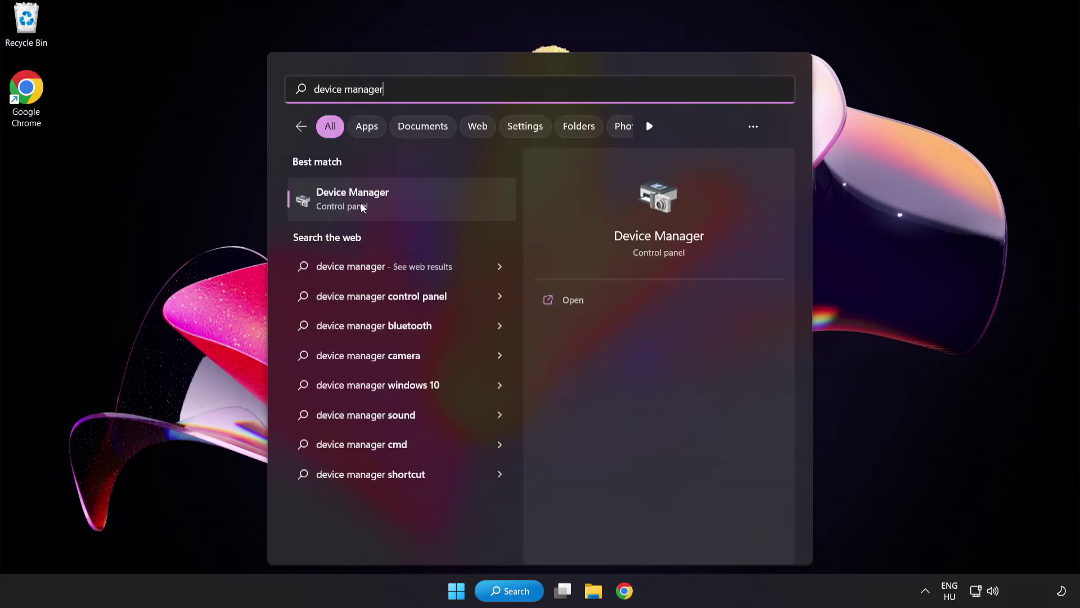
click(432, 203)
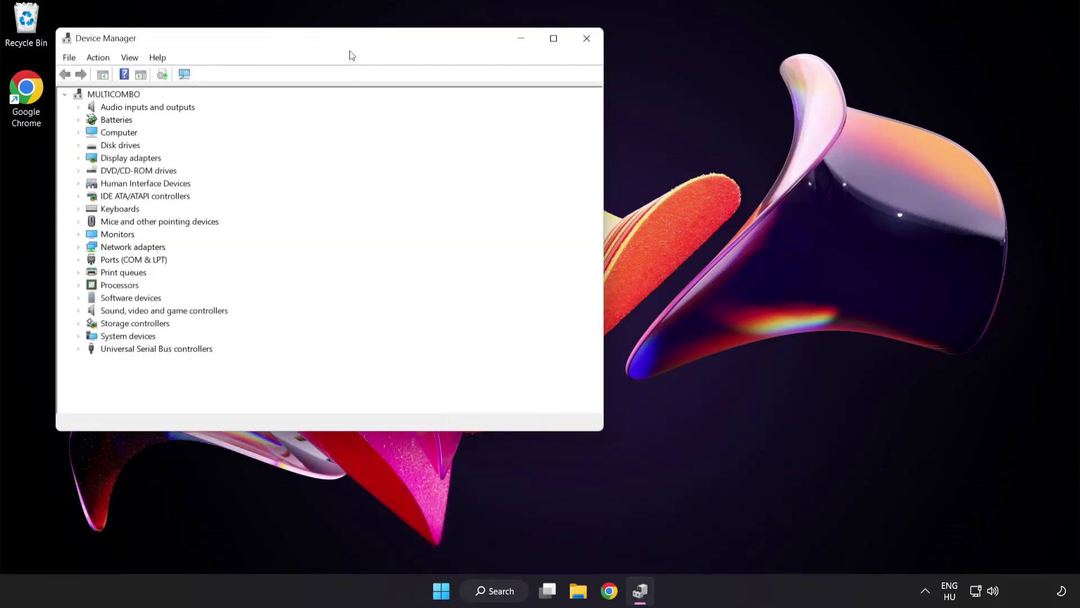
- Expand Display adapters and bring up the actions for the VMware SVGA 3D adapter
drag(350, 44, 531, 113)
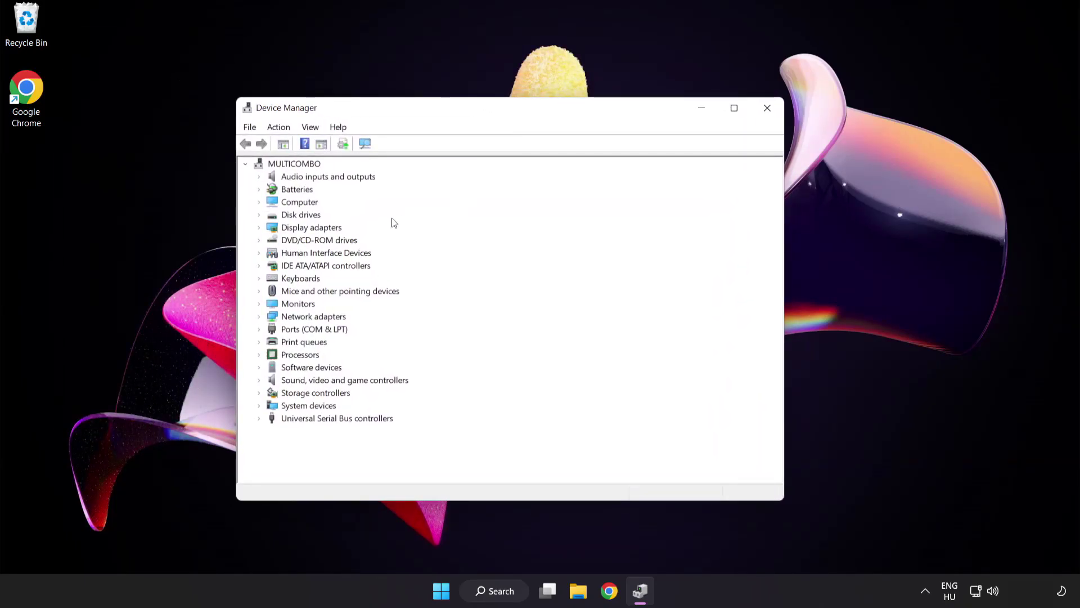
click(324, 229)
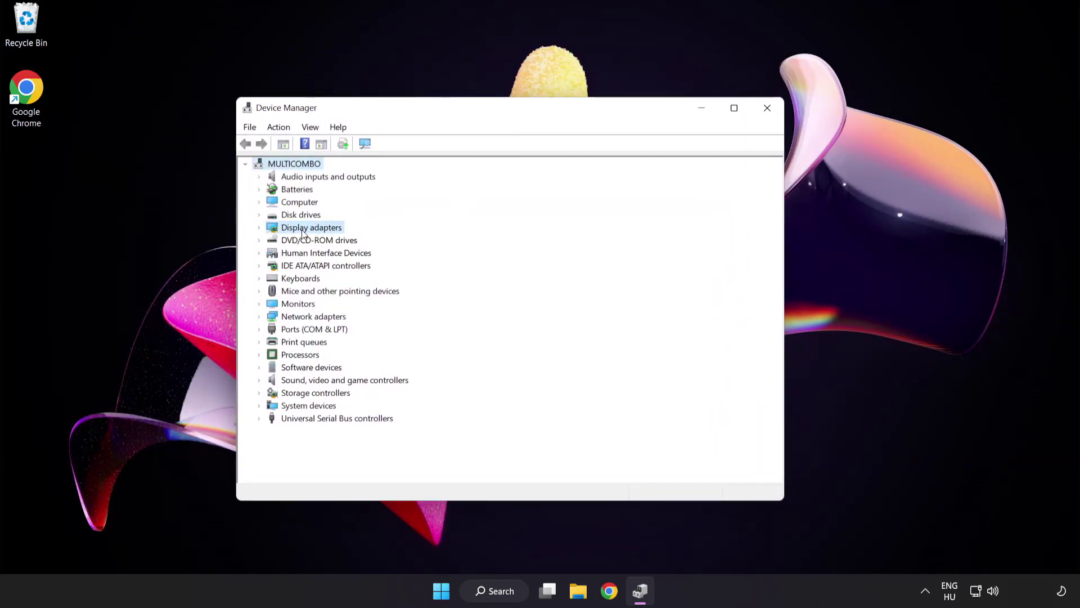
click(259, 228)
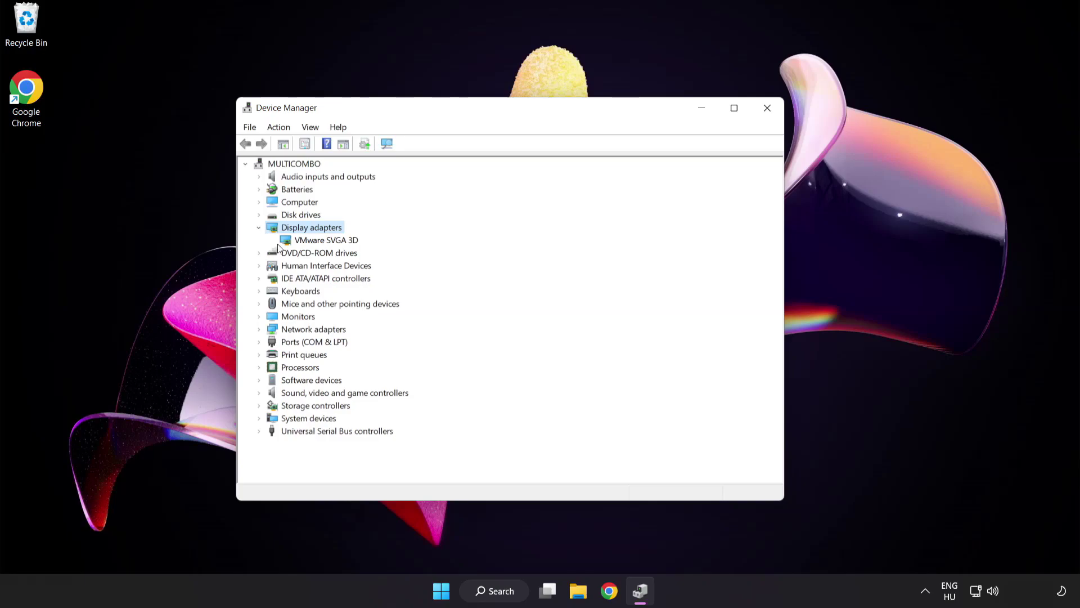
click(279, 244)
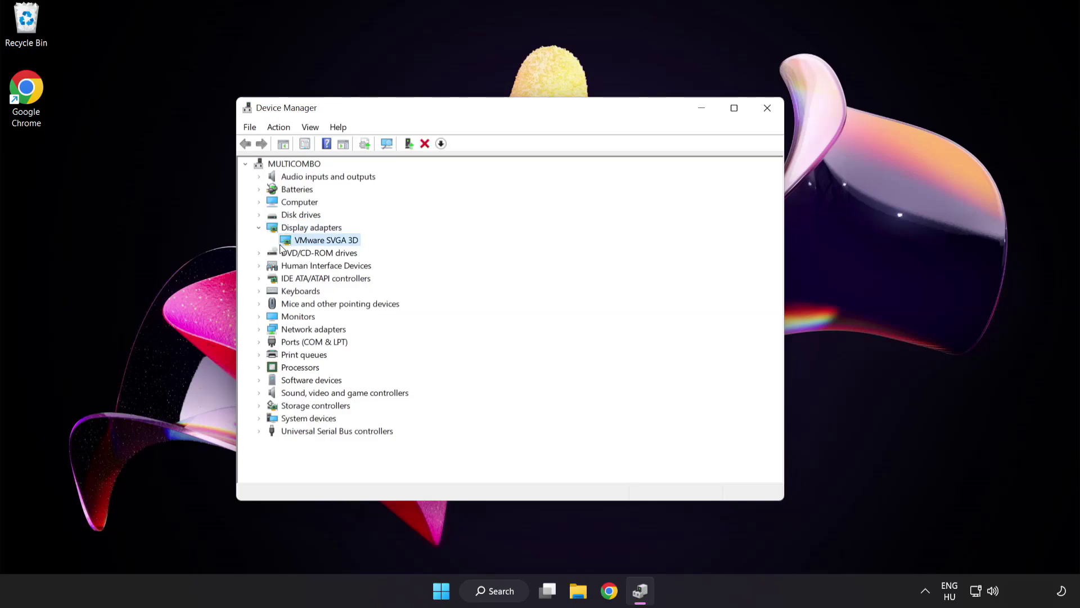
right_click(318, 242)
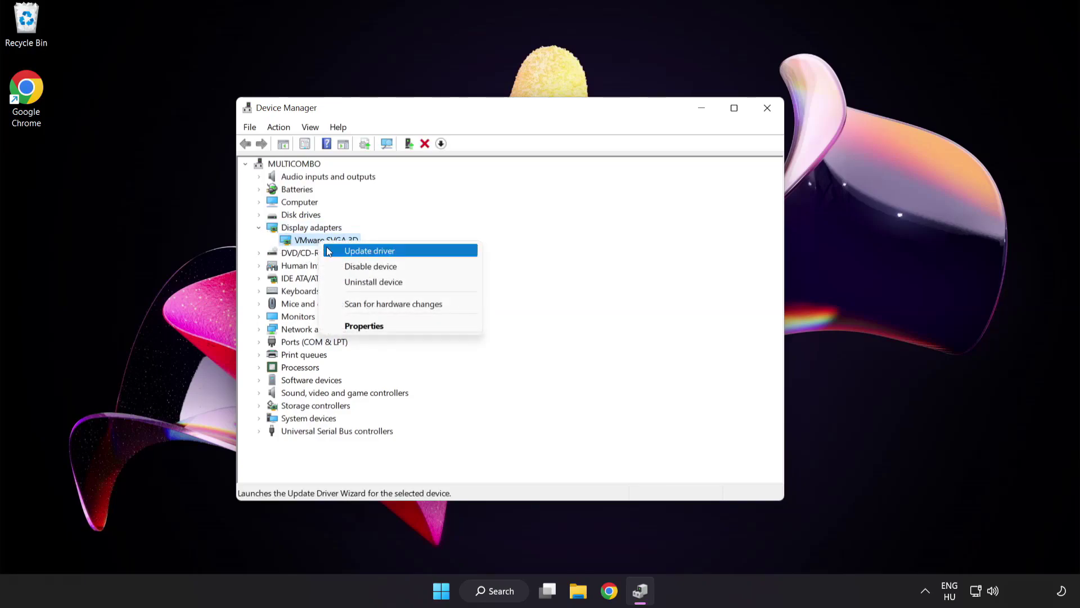
- Search automatically for a VMware SVGA 3D driver, then close the wizard once the best driver is confirmed
click(419, 251)
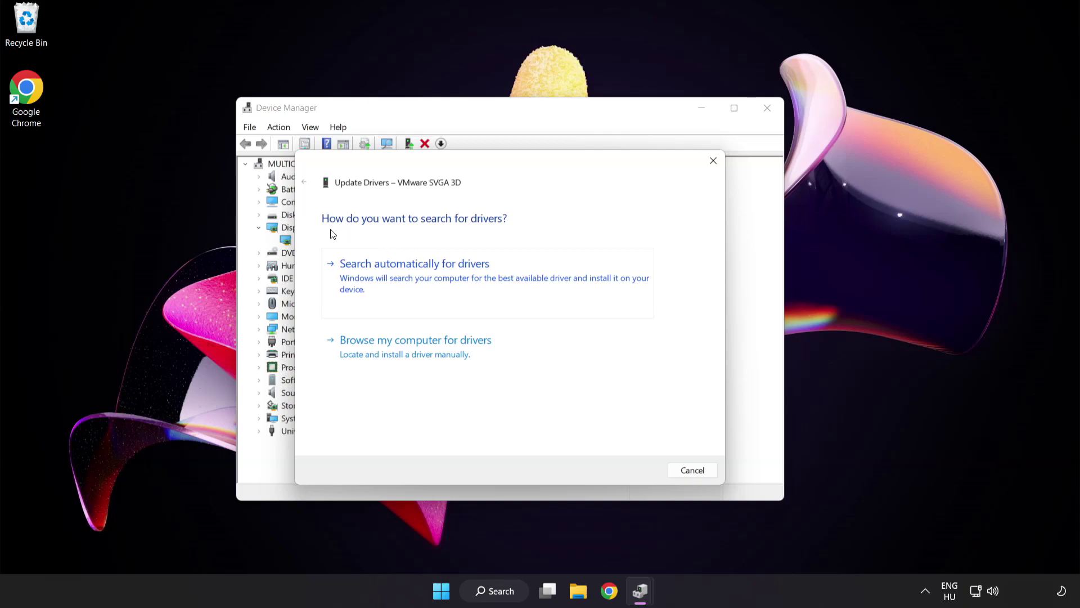
click(472, 279)
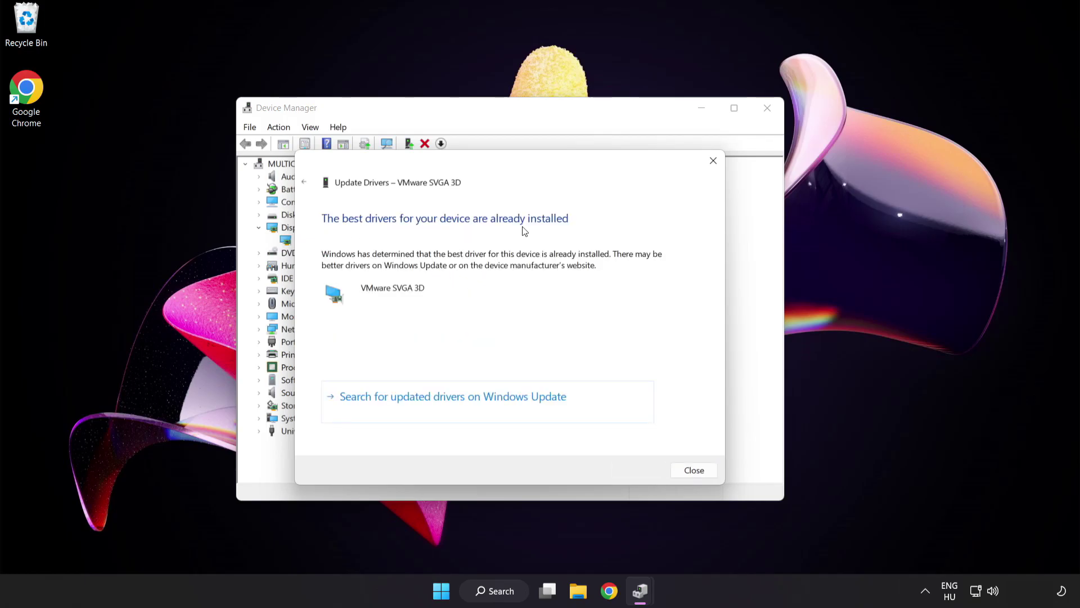
click(693, 472)
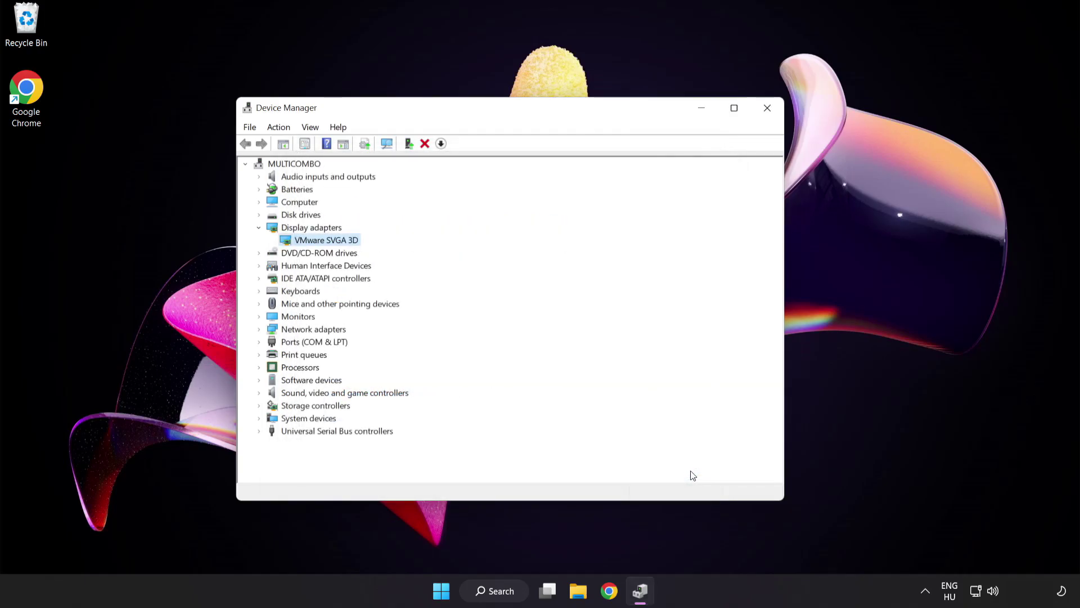
- Close Device Manager and search Windows for 'update'
click(769, 109)
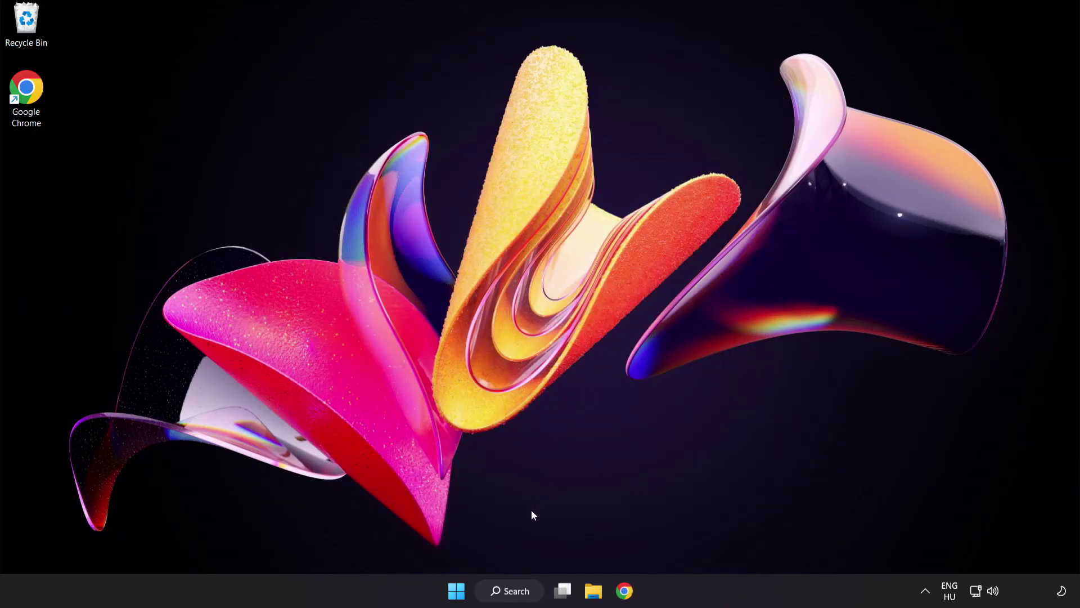
click(510, 590)
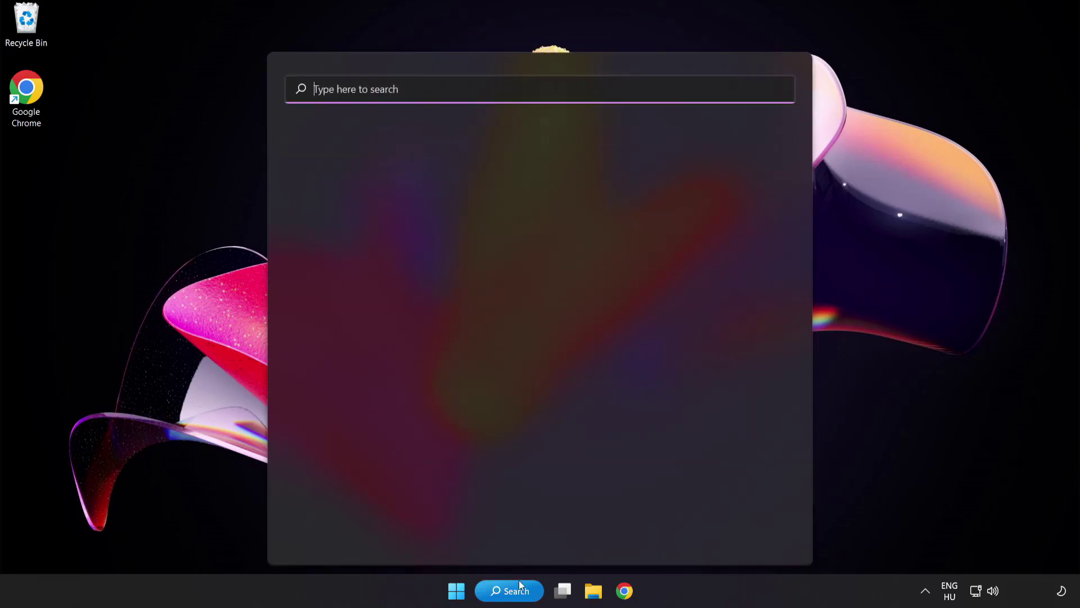
text(update)
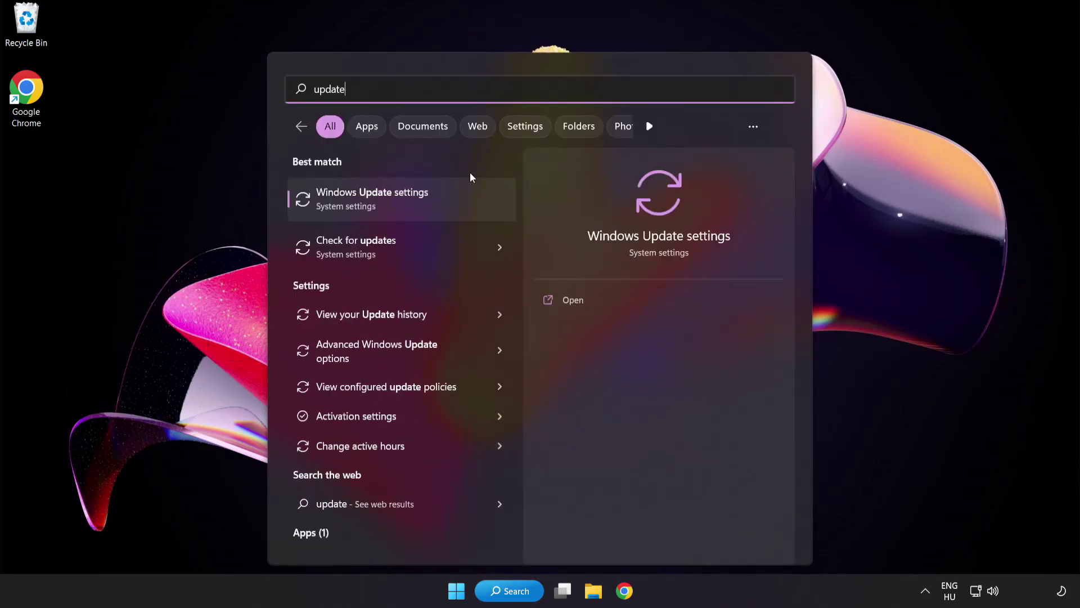
- Check Windows Update for new updates until it reports up to date, then close Settings
click(413, 208)
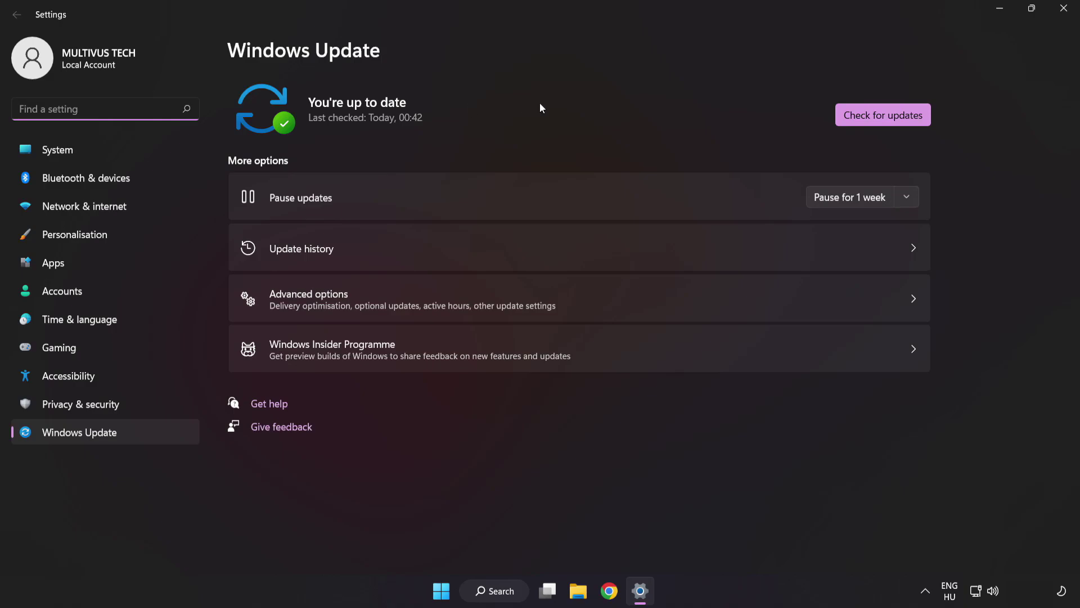
click(881, 123)
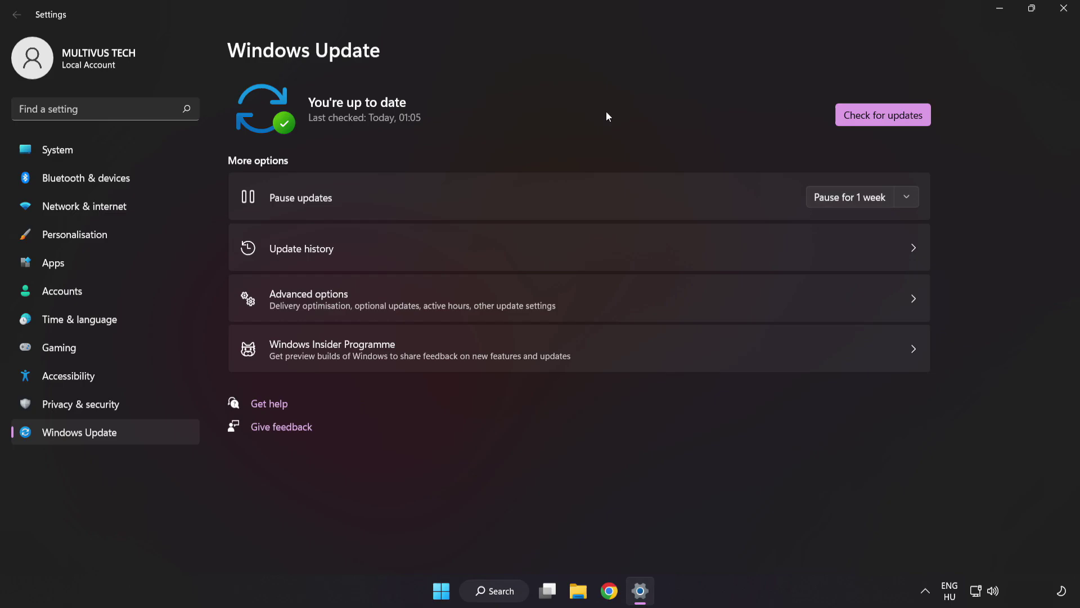
click(1062, 13)
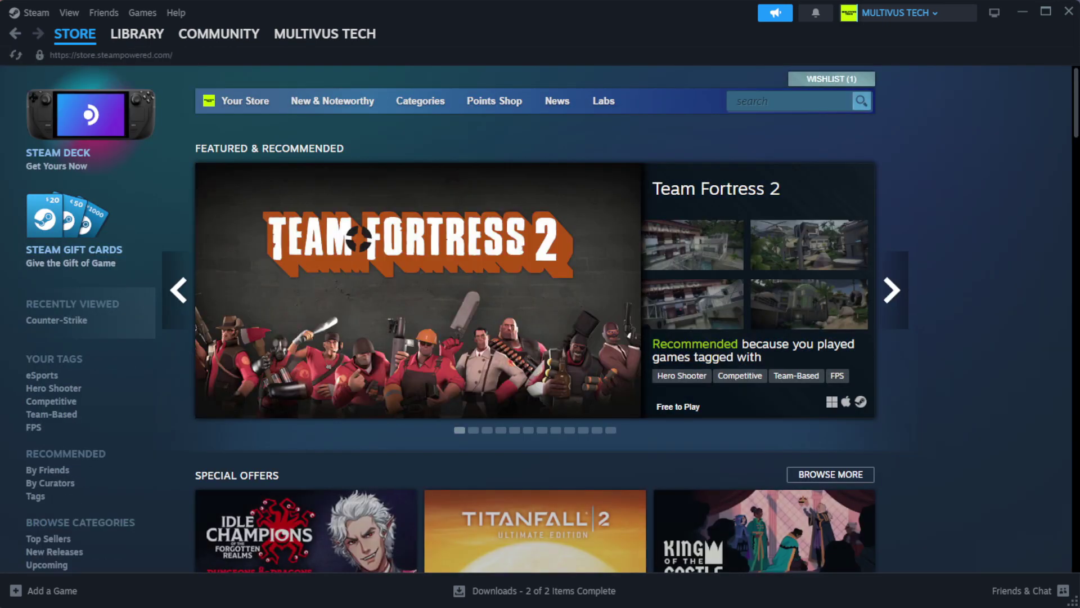
- Go to Home under Steam's Library menu
mouse_move(152, 38)
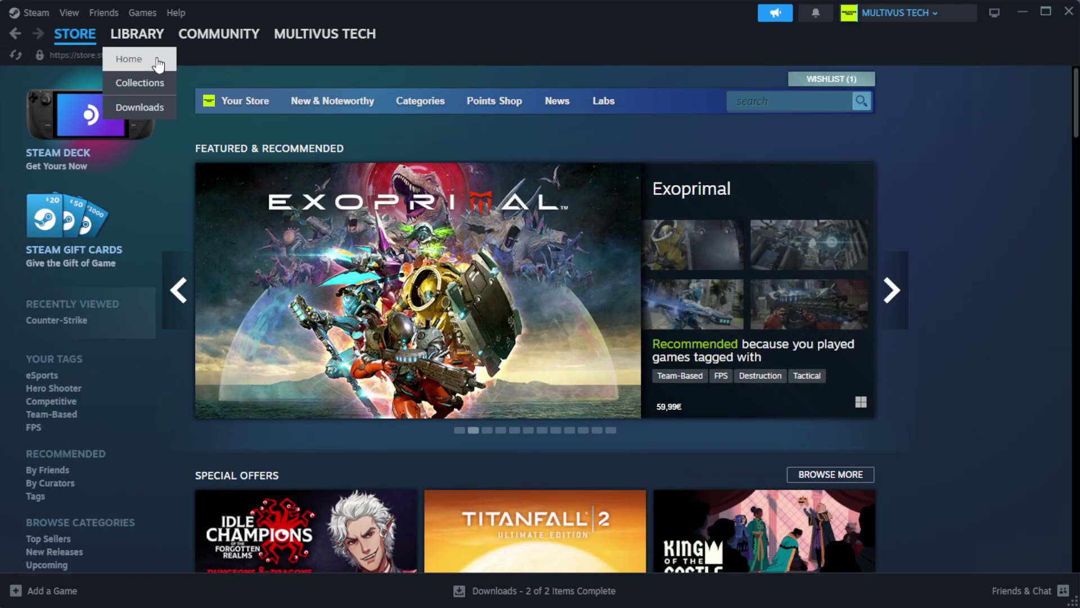
click(150, 60)
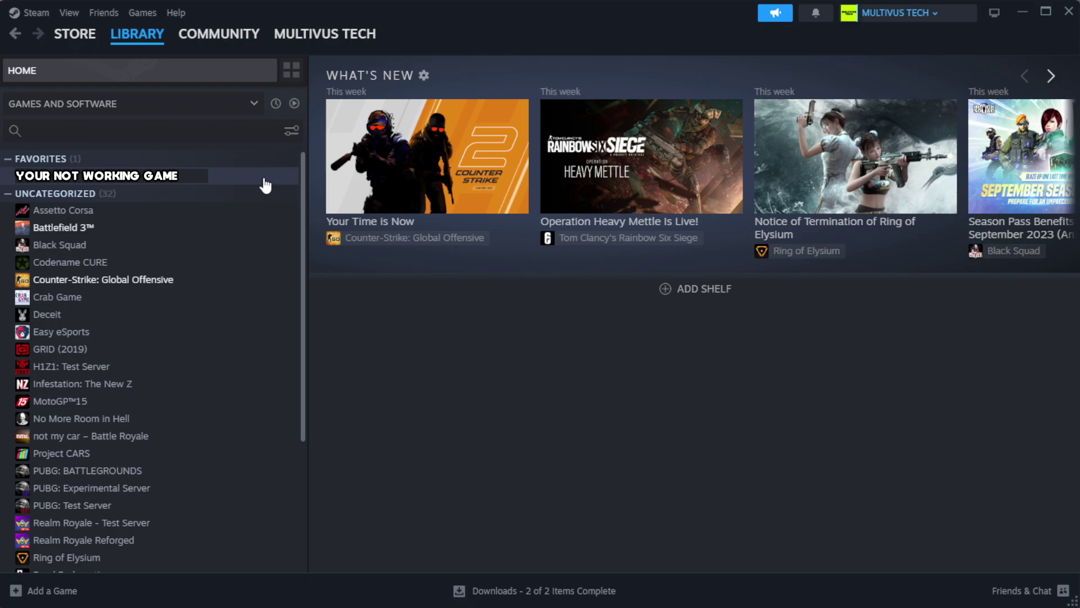
- Verify the game's file integrity from Properties > Installed Files, validating all 1039 files
right_click(266, 181)
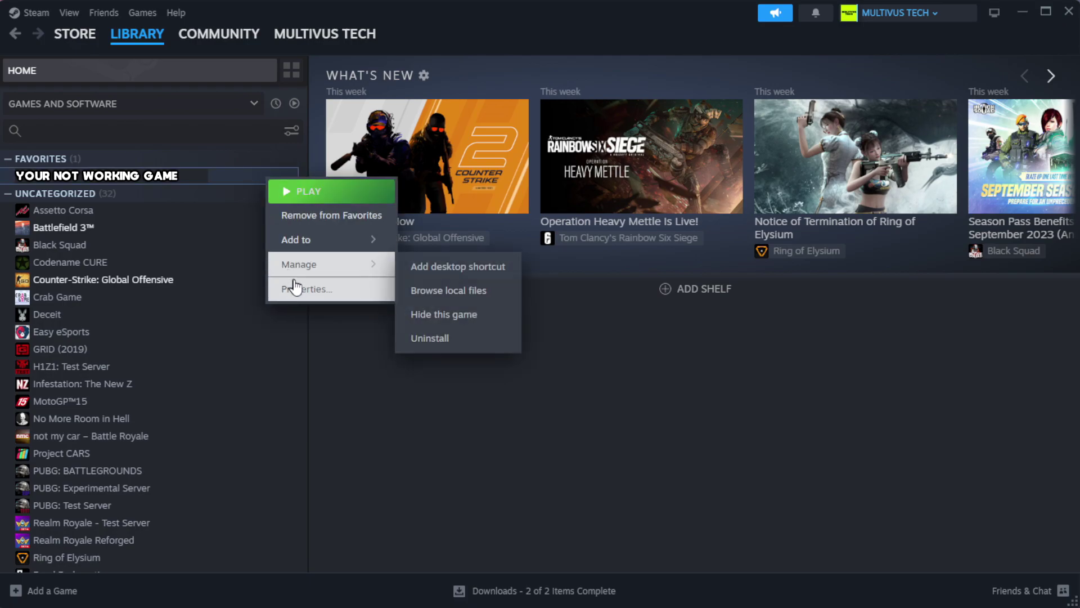
click(343, 297)
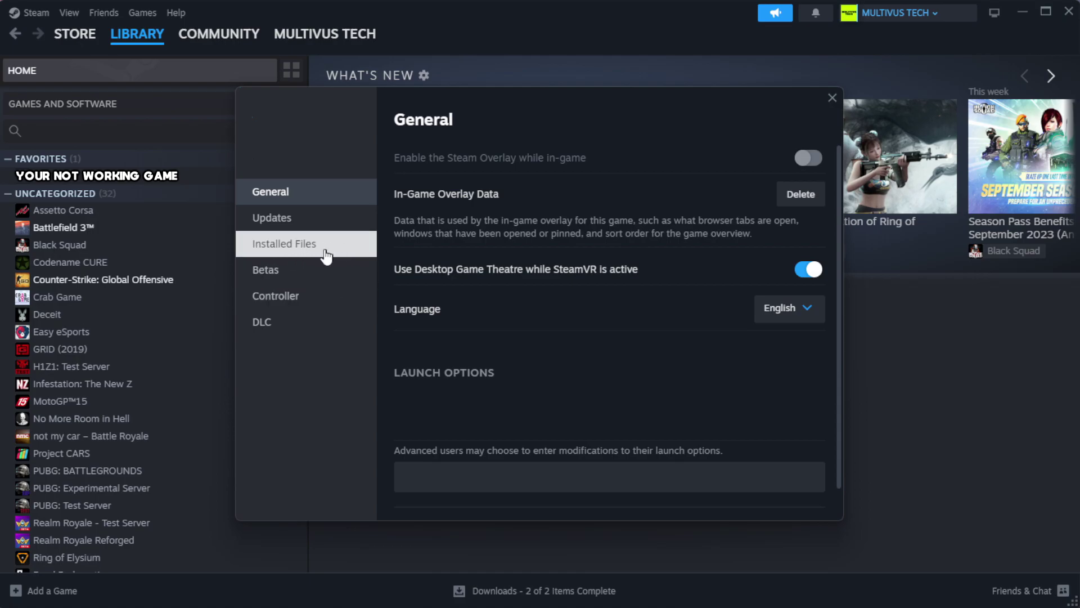
click(355, 256)
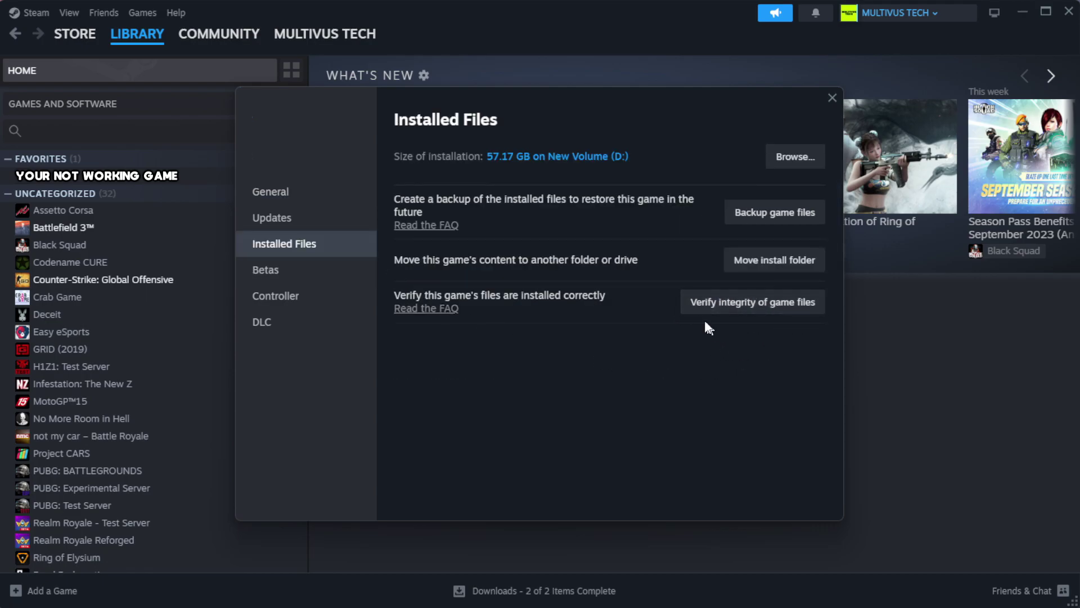
click(759, 309)
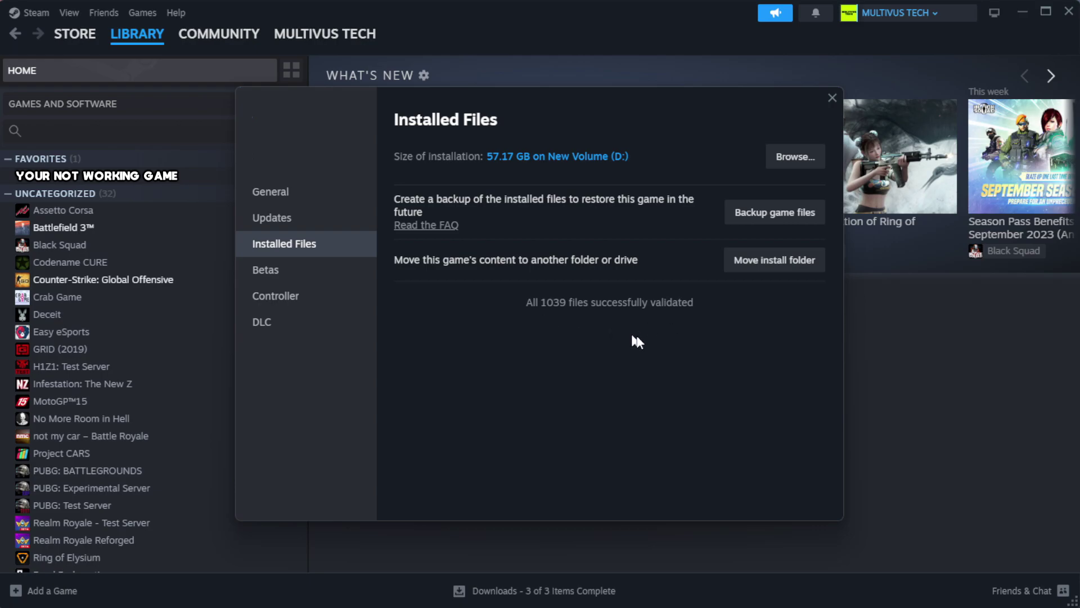
- Browse the game's install folder and open Properties for the YOUR NOT WORKING GAME shortcut
click(794, 162)
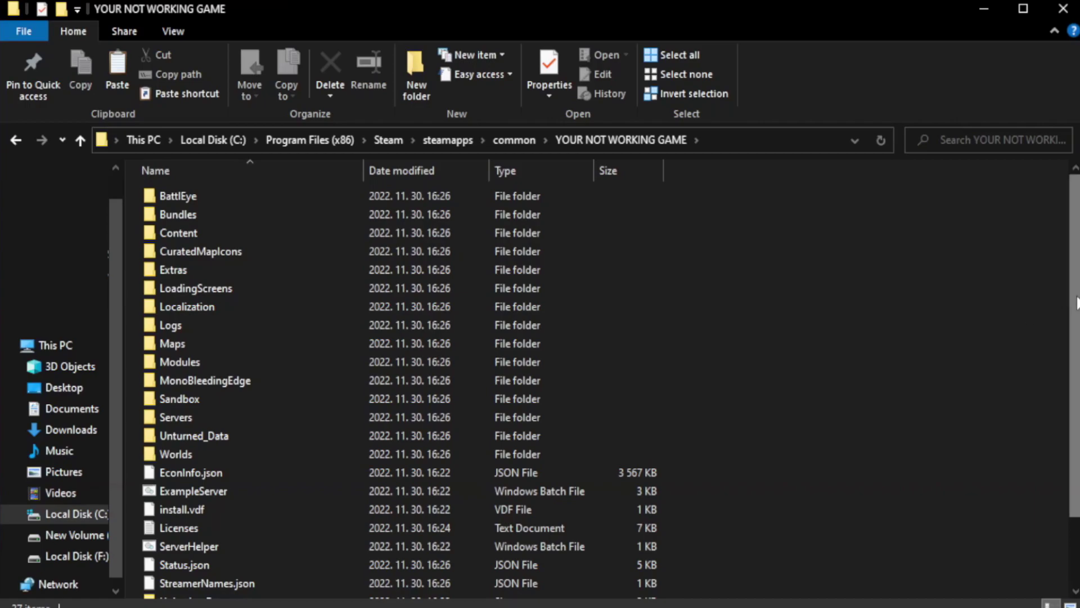
drag(1078, 335, 1078, 402)
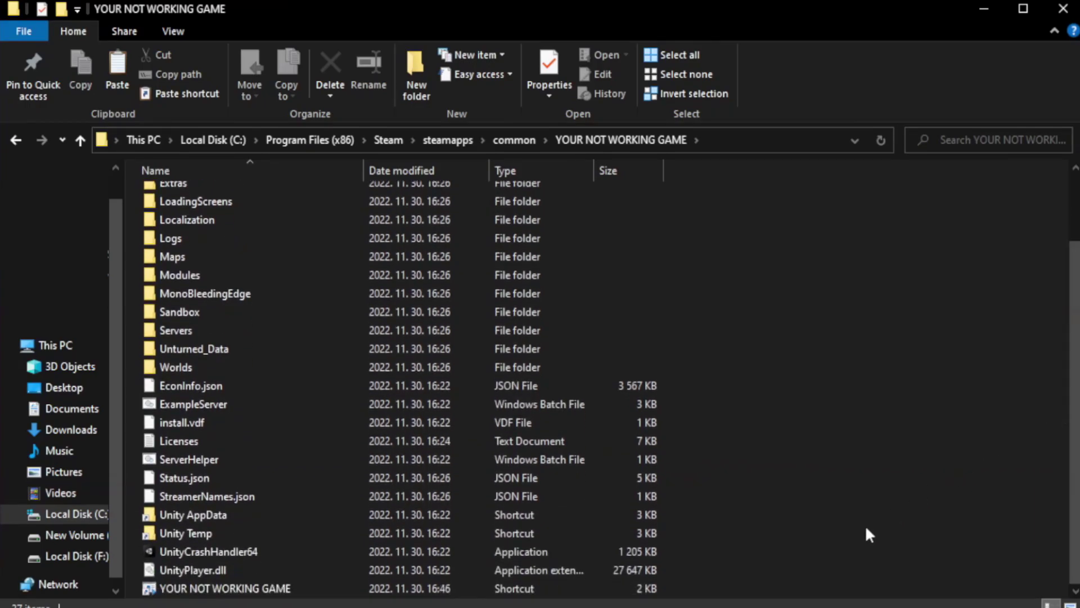
click(425, 590)
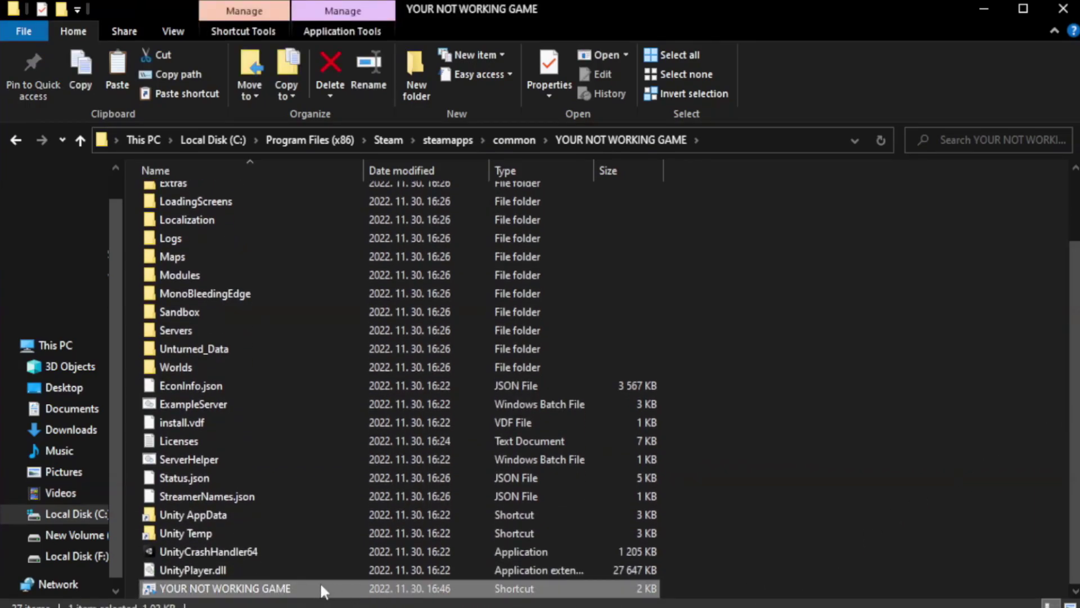
right_click(360, 589)
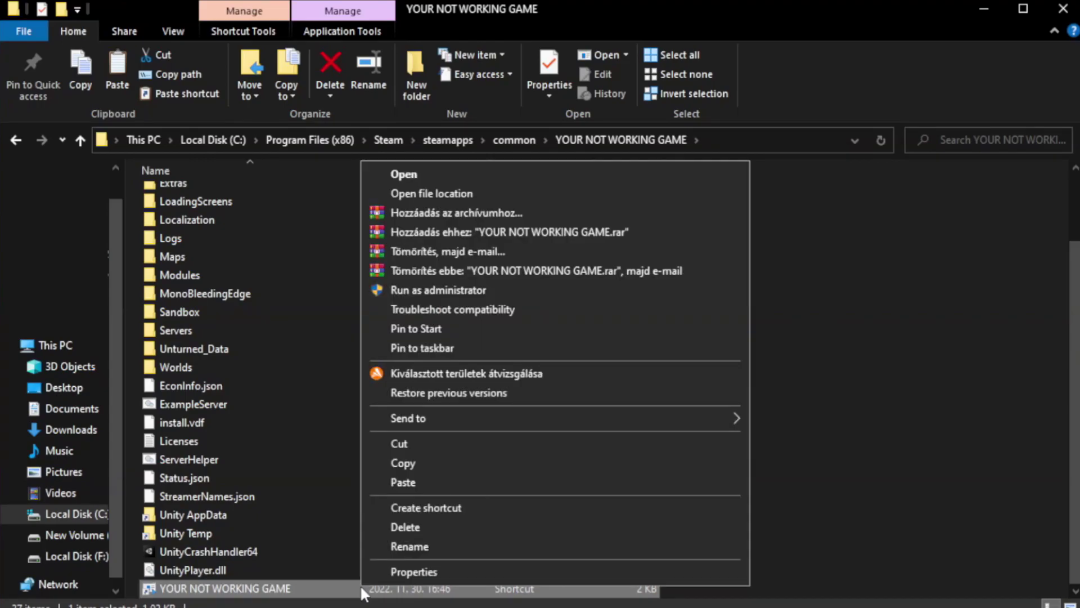
click(551, 570)
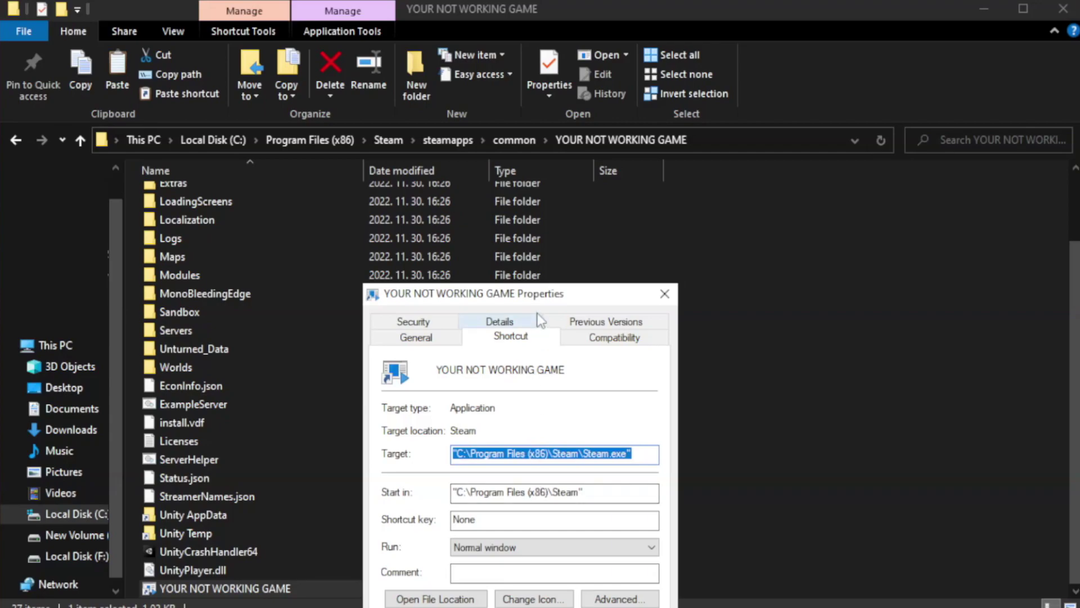
drag(543, 297, 544, 114)
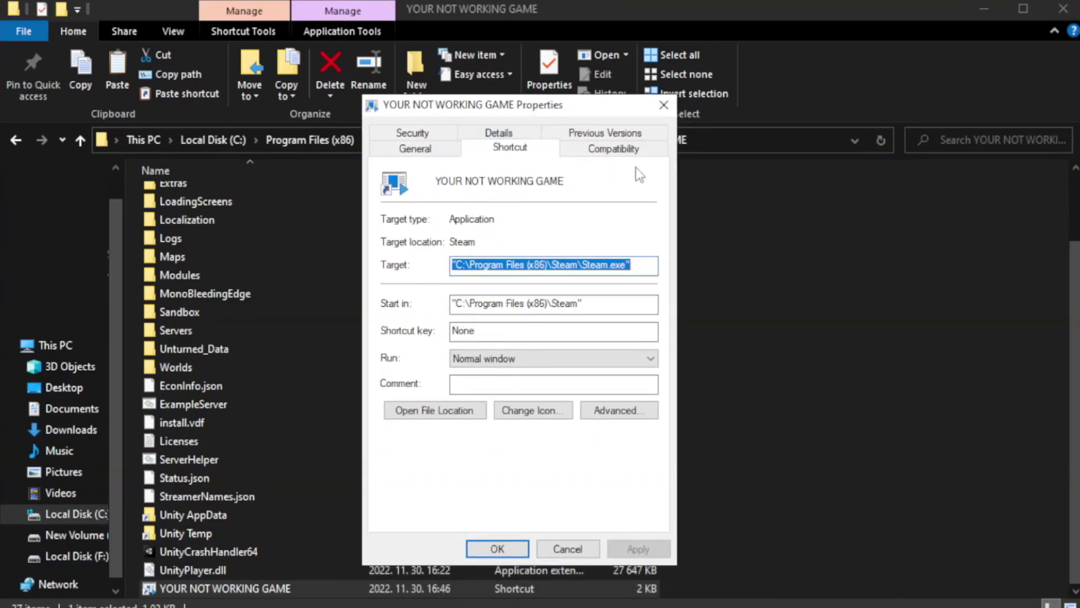
- Set the shortcut to Windows 8 compatibility mode, run as administrator, and apply the changes
click(608, 153)
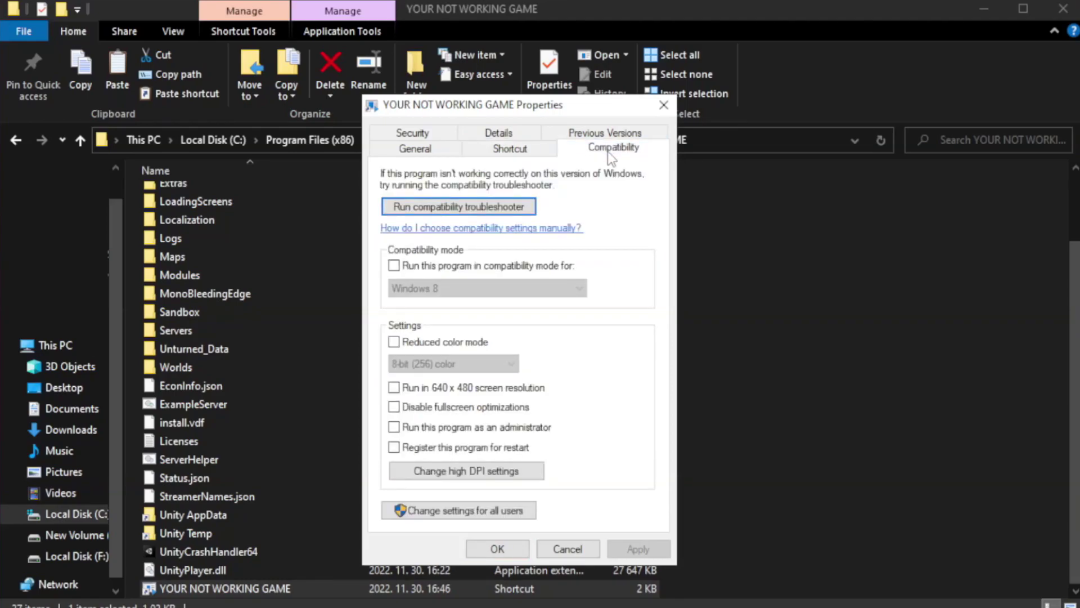
click(427, 271)
click(457, 286)
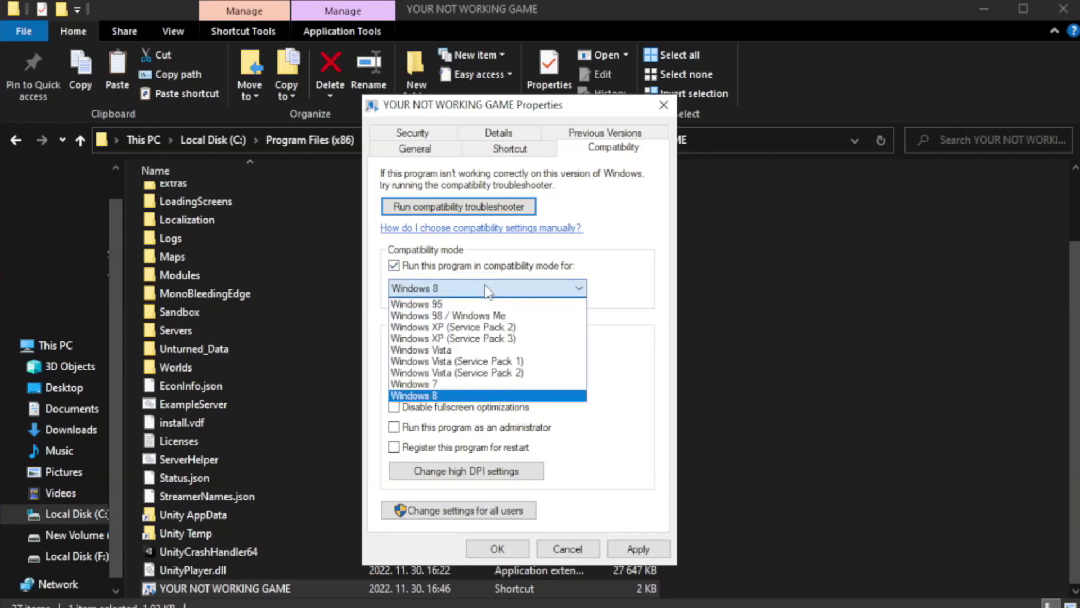
click(457, 396)
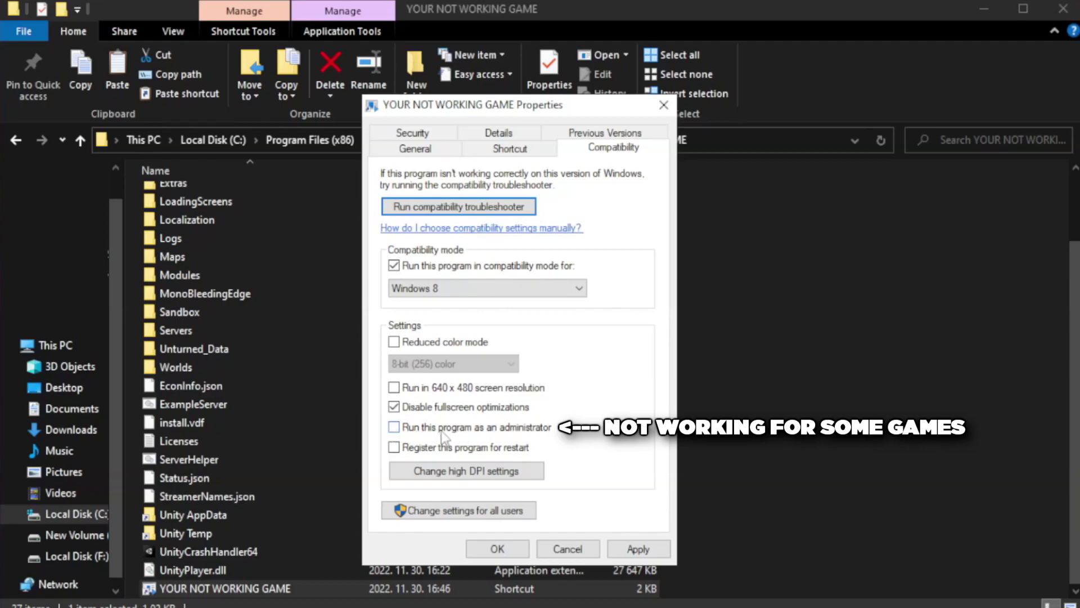
click(423, 433)
click(639, 550)
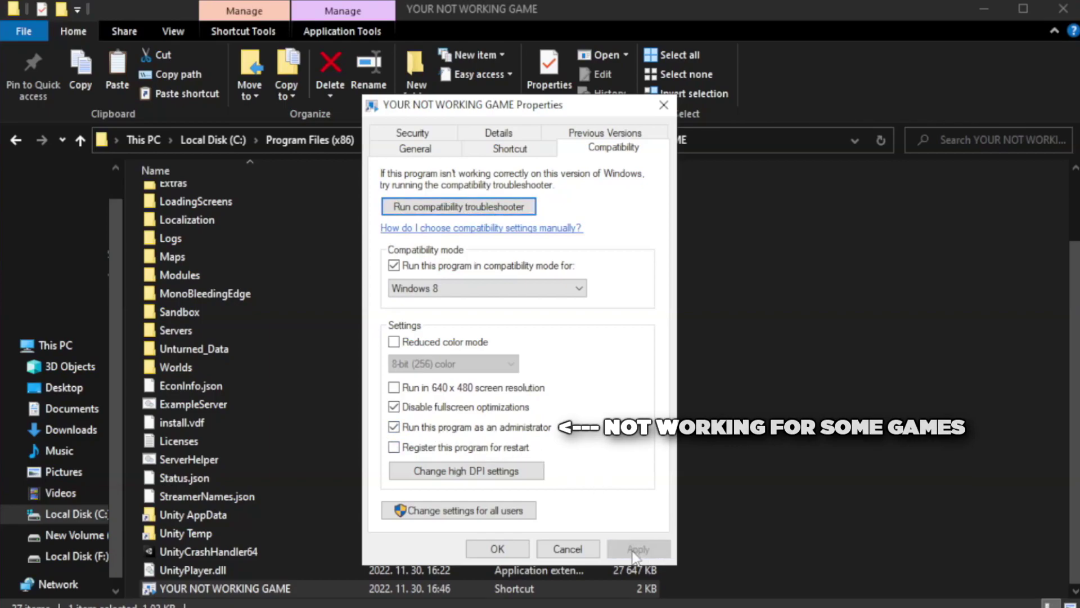
click(496, 550)
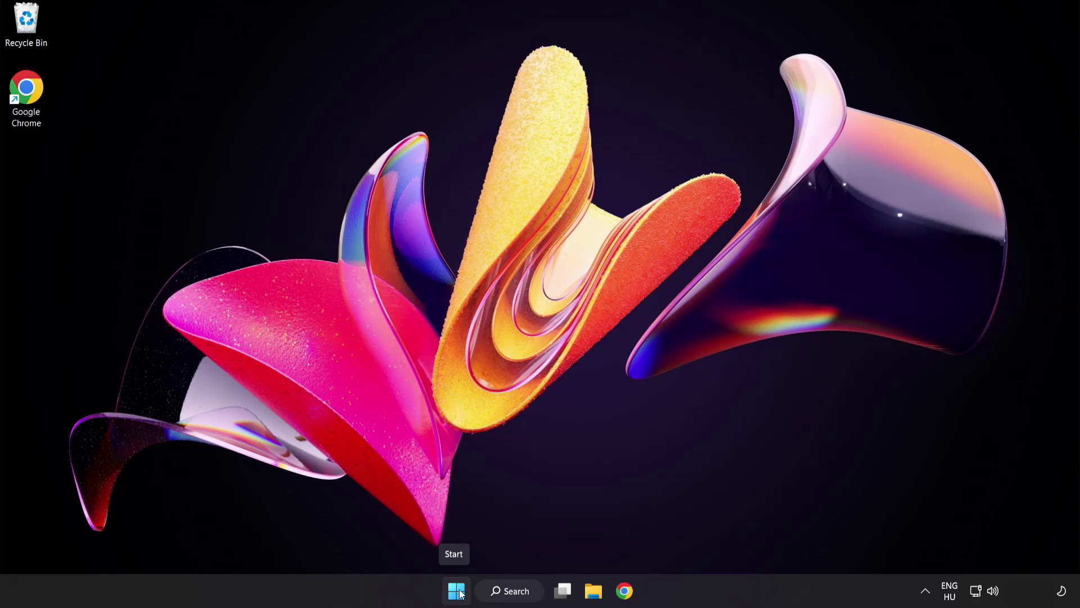
- In Task Manager's Startup apps, disable Cortana, Phone Link, Terminal and the Windows Security notification icon
right_click(460, 594)
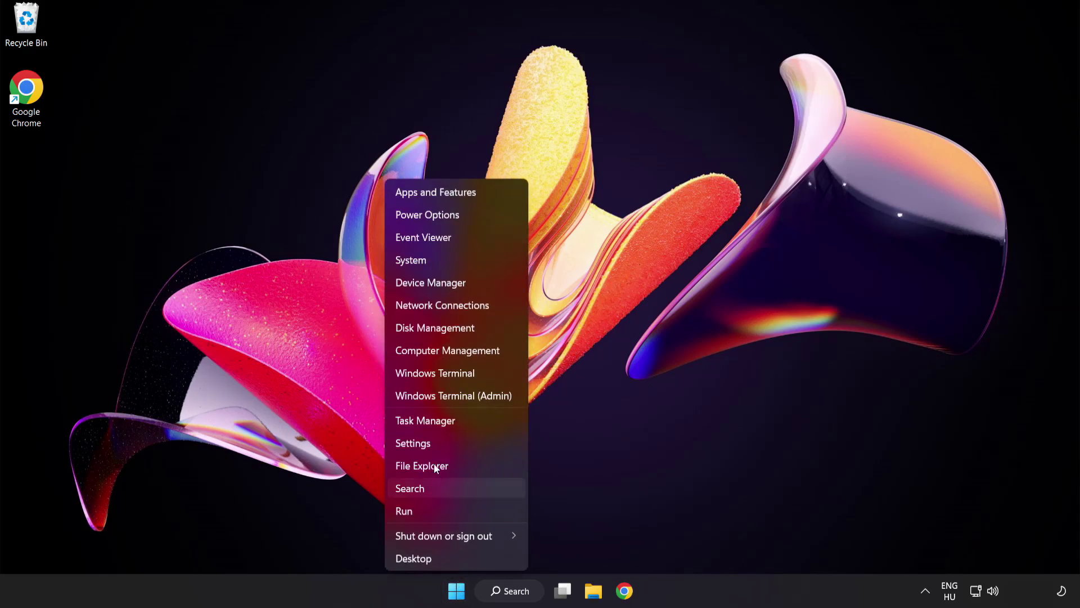
click(467, 420)
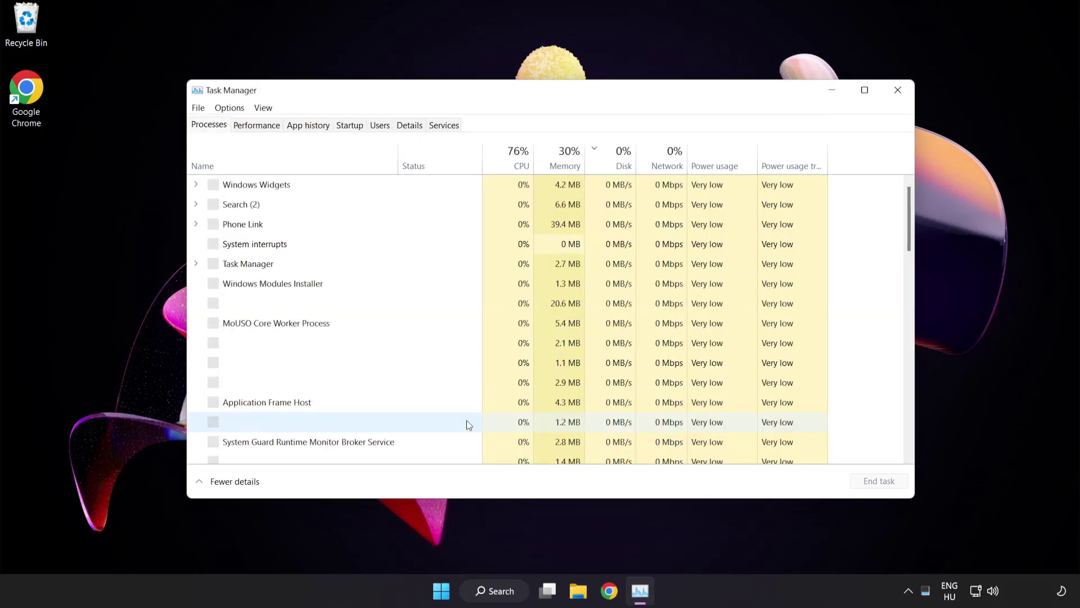
click(357, 131)
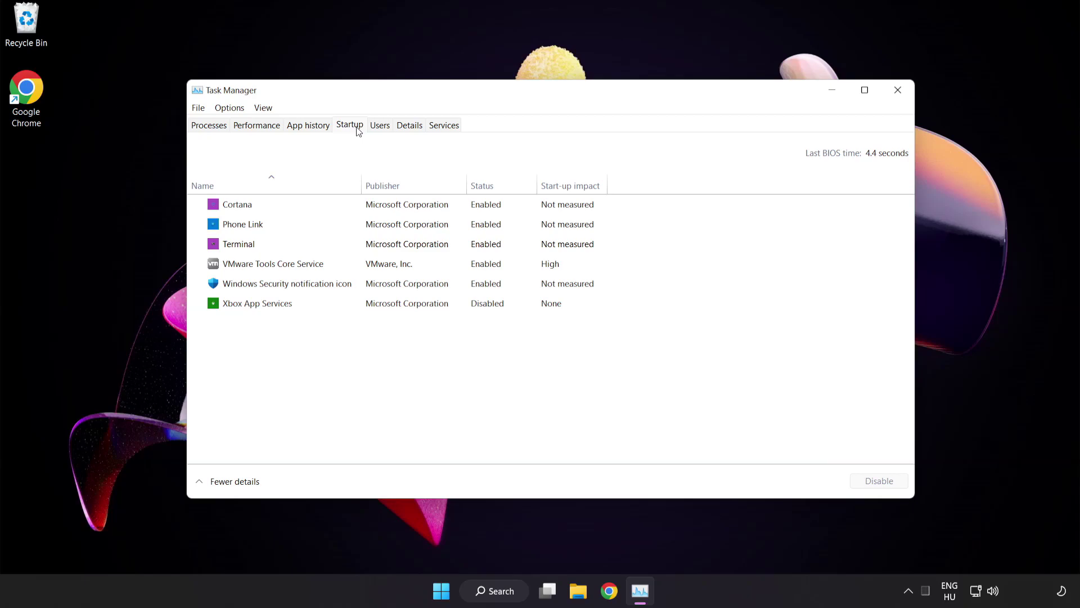
click(359, 209)
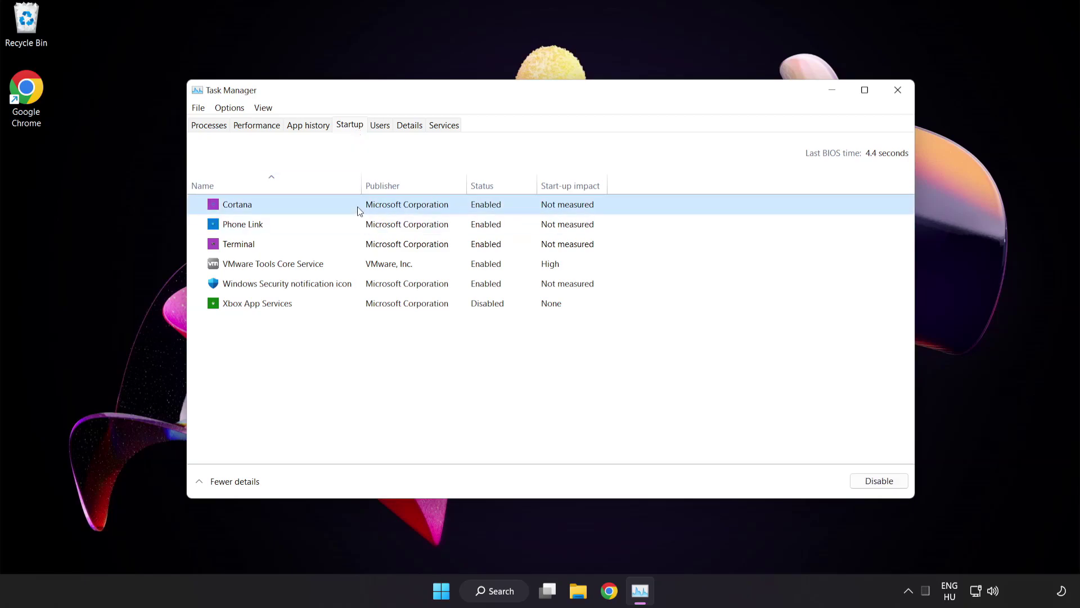
click(881, 481)
click(333, 223)
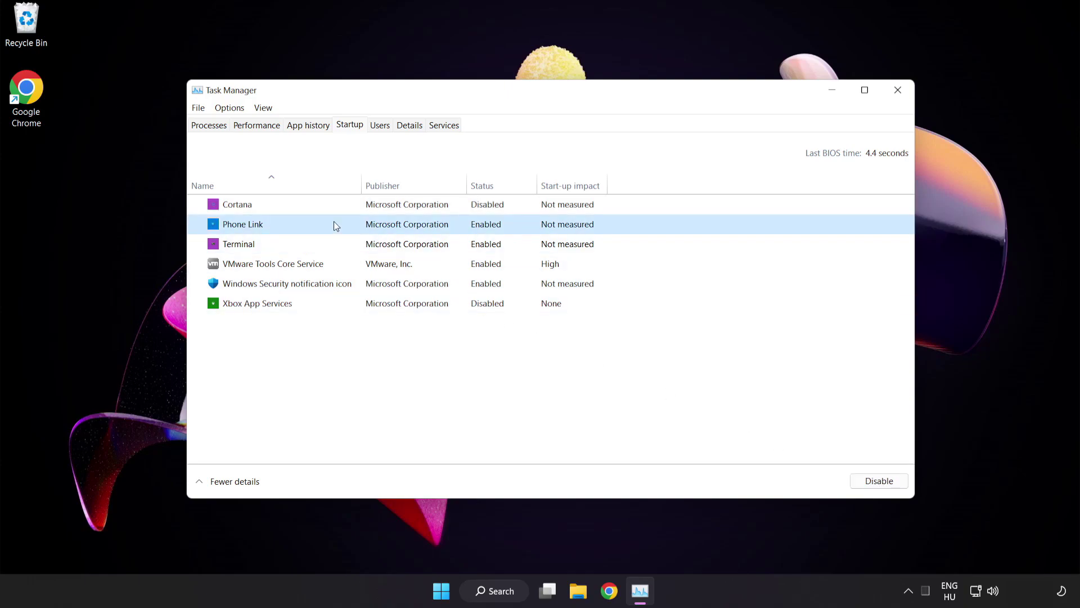
click(875, 487)
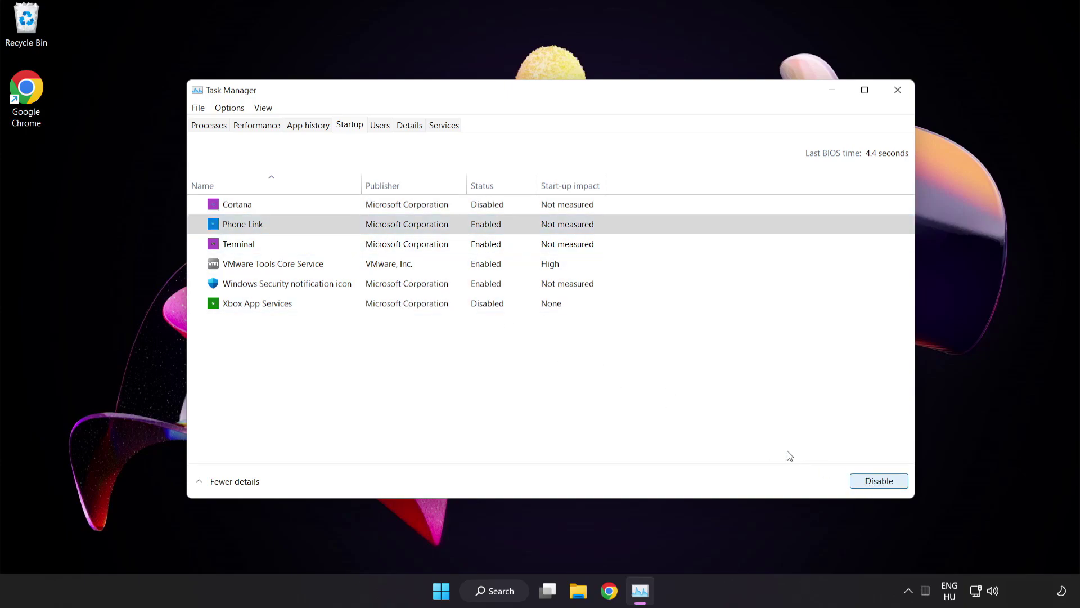
click(349, 249)
click(870, 481)
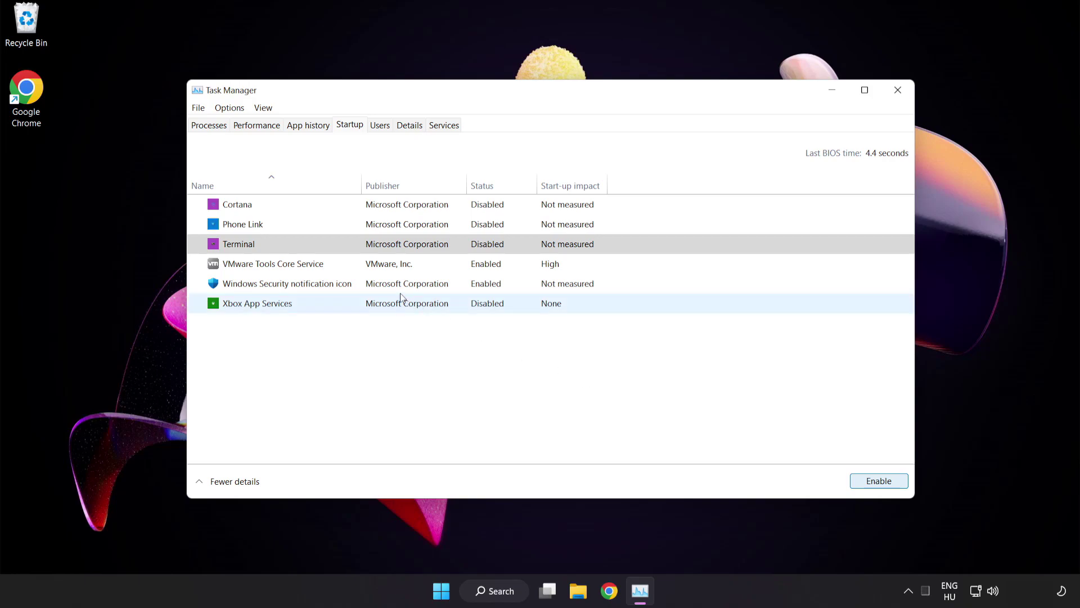
click(405, 283)
click(875, 482)
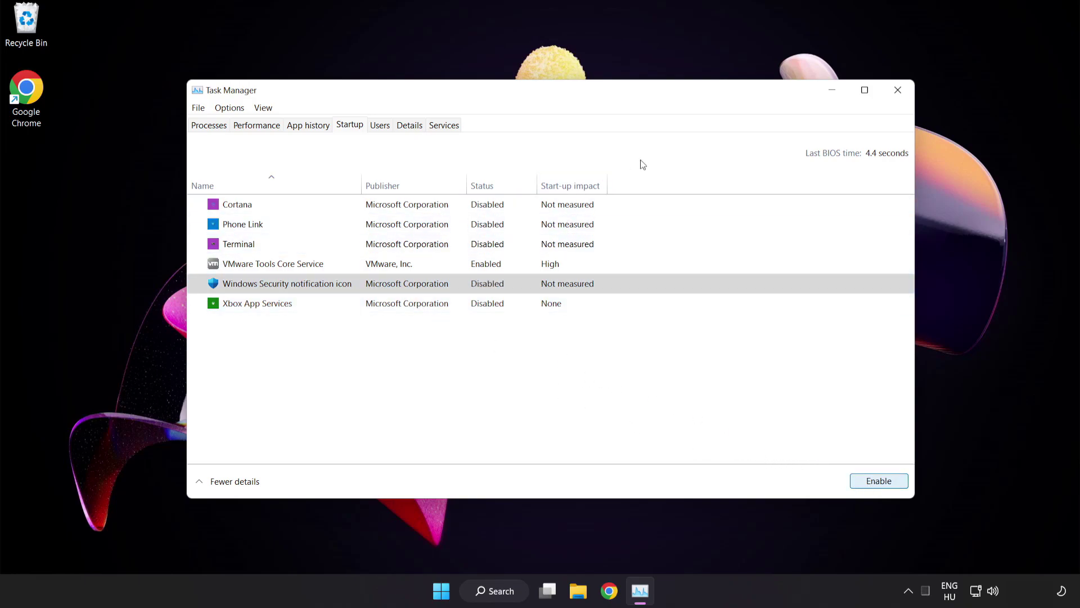
- Close Task Manager and launch Windows Security by searching for 'security'
click(898, 91)
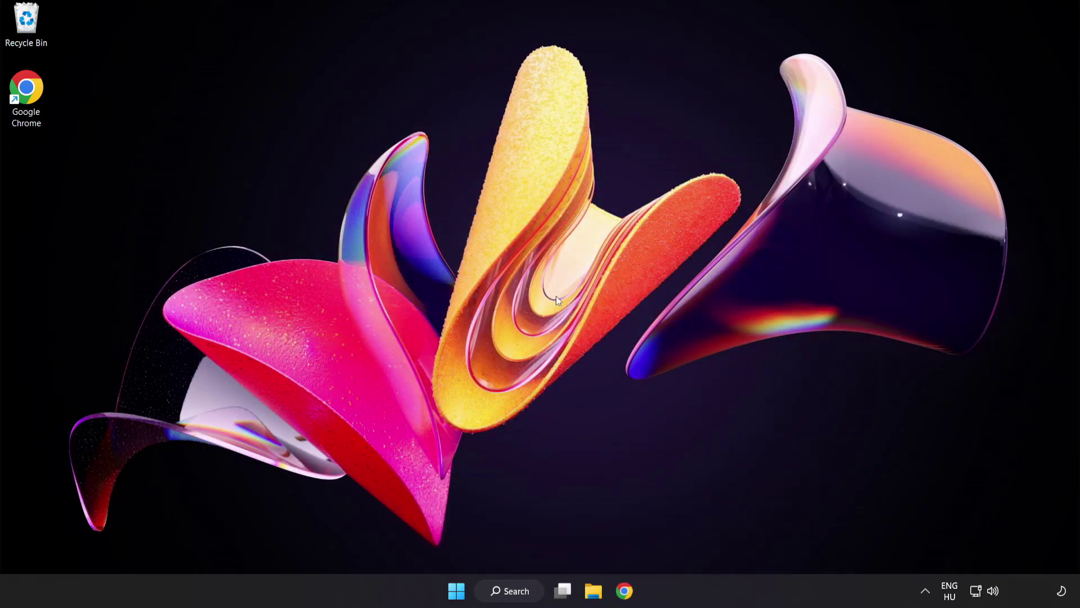
click(521, 591)
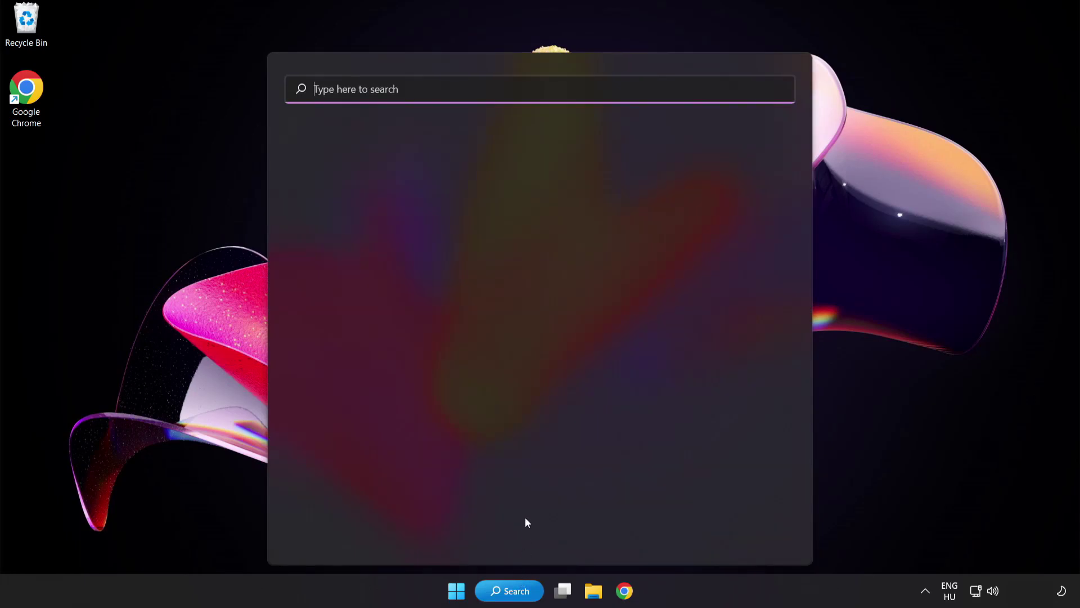
text(sec)
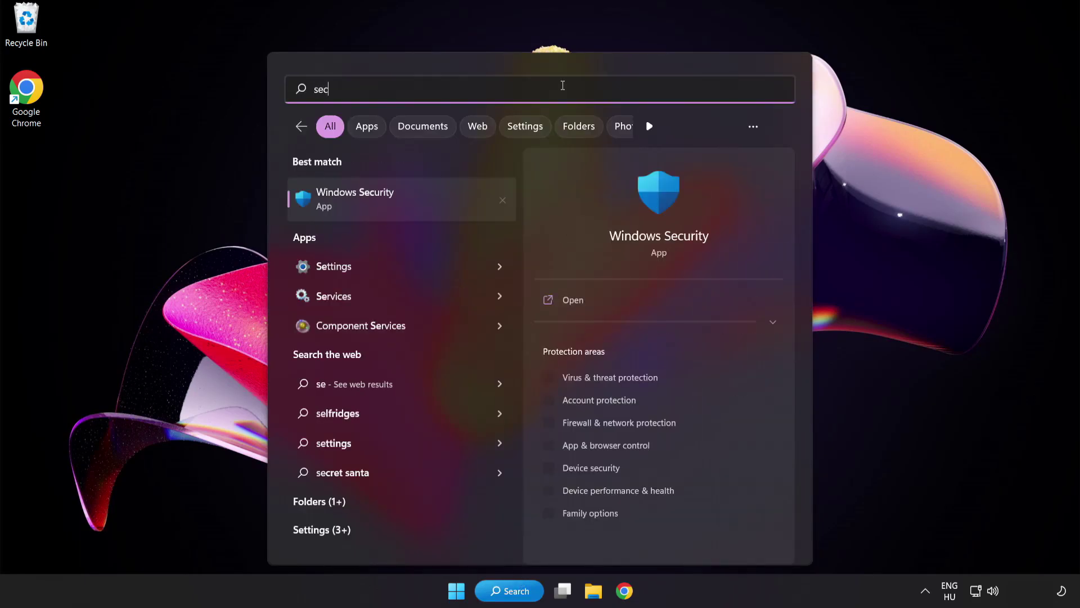
text(urity)
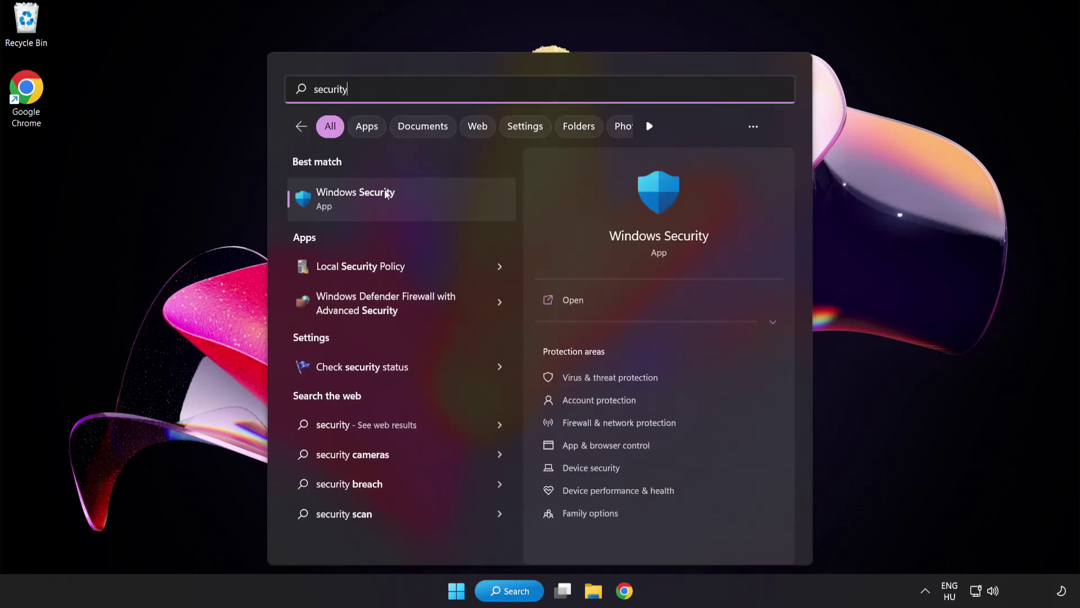
click(407, 200)
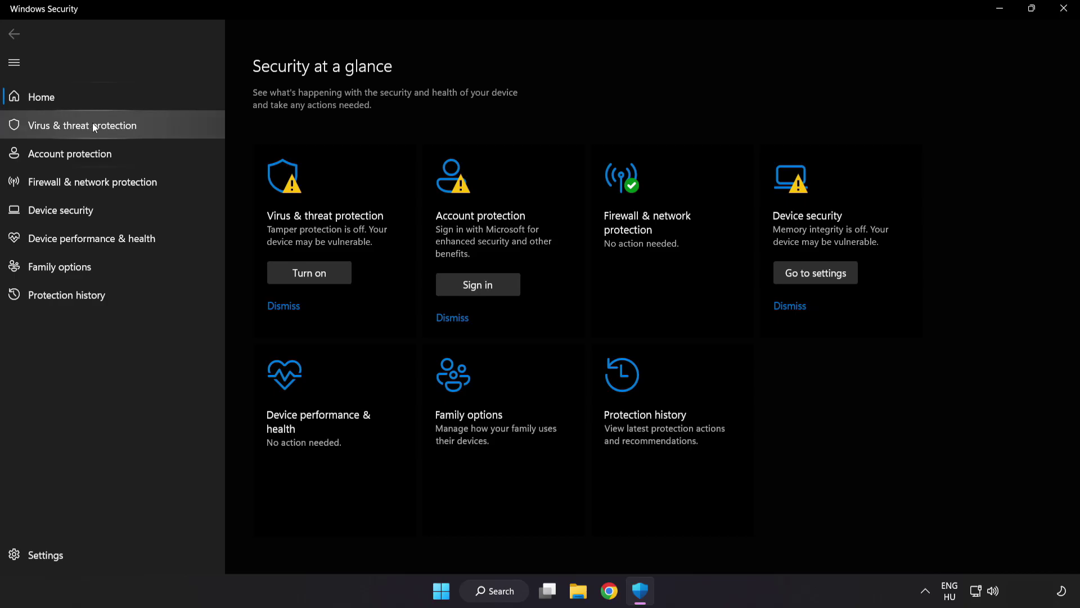
- Open the Virus & threat protection settings and scroll down to the Exclusions section
click(164, 123)
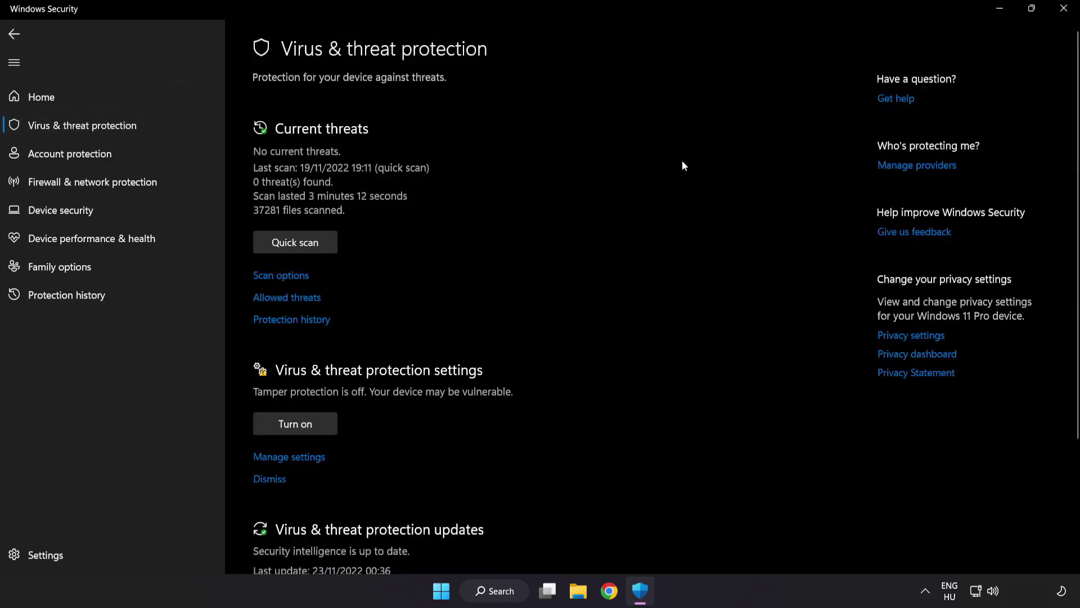
scroll(683, 163, down, 3)
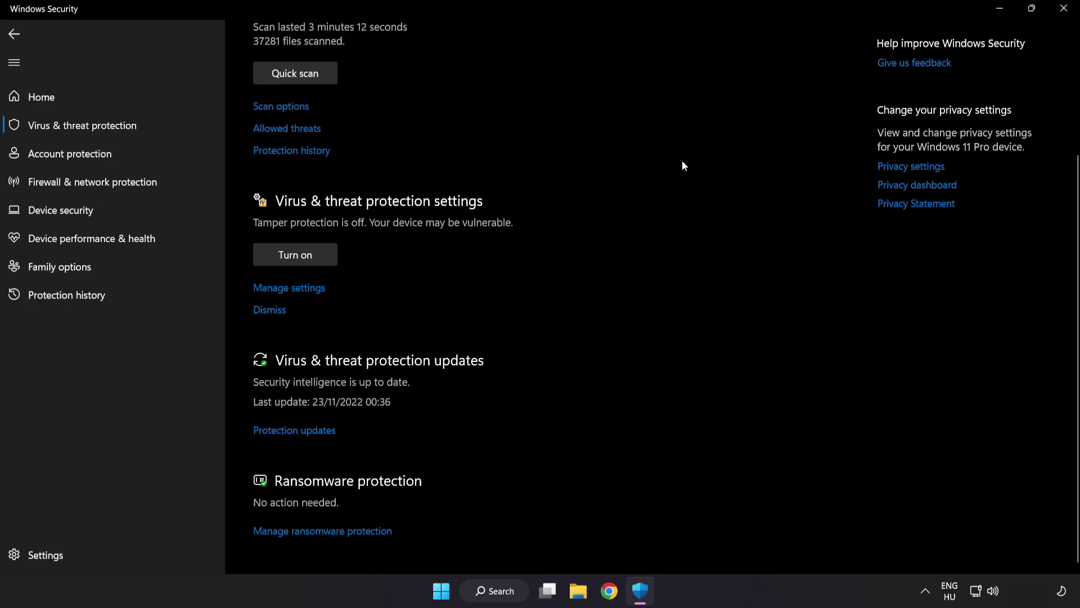
click(296, 289)
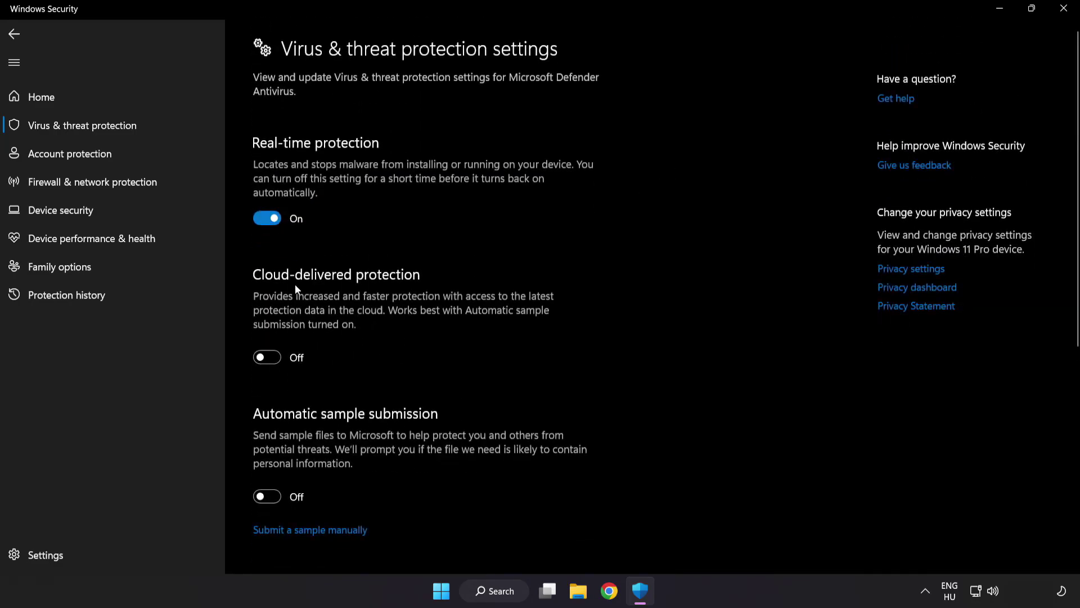
scroll(628, 295, down, 7)
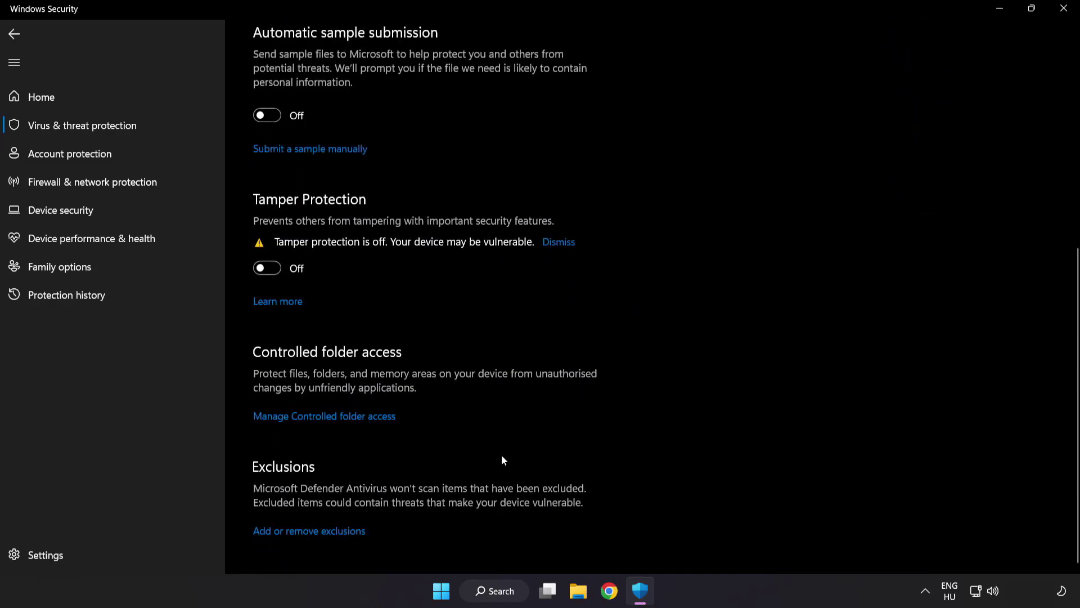
- Open Add or remove exclusions and expand the Add an exclusion type list
click(314, 532)
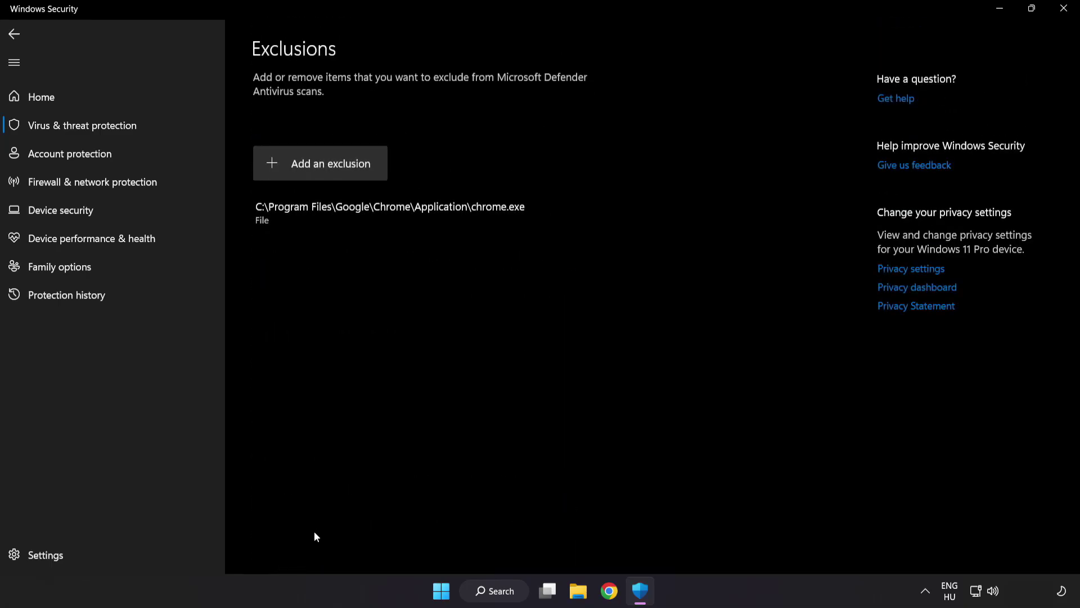
click(322, 174)
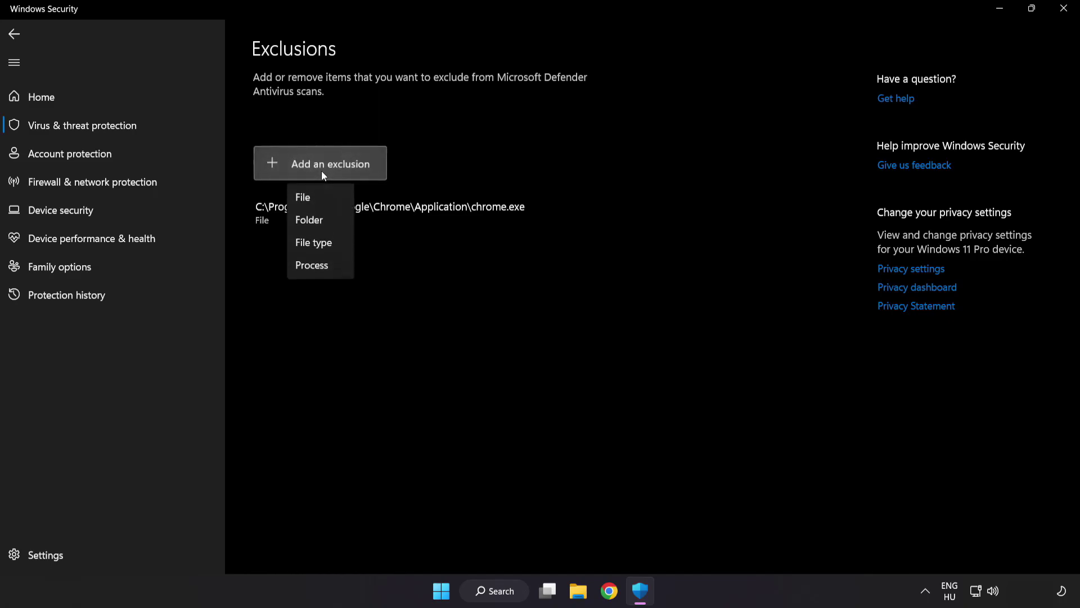
- Add the NOT WORKING APP shortcut from C:\Program Files (x86)\NOT WORKING APP as a file exclusion
click(314, 200)
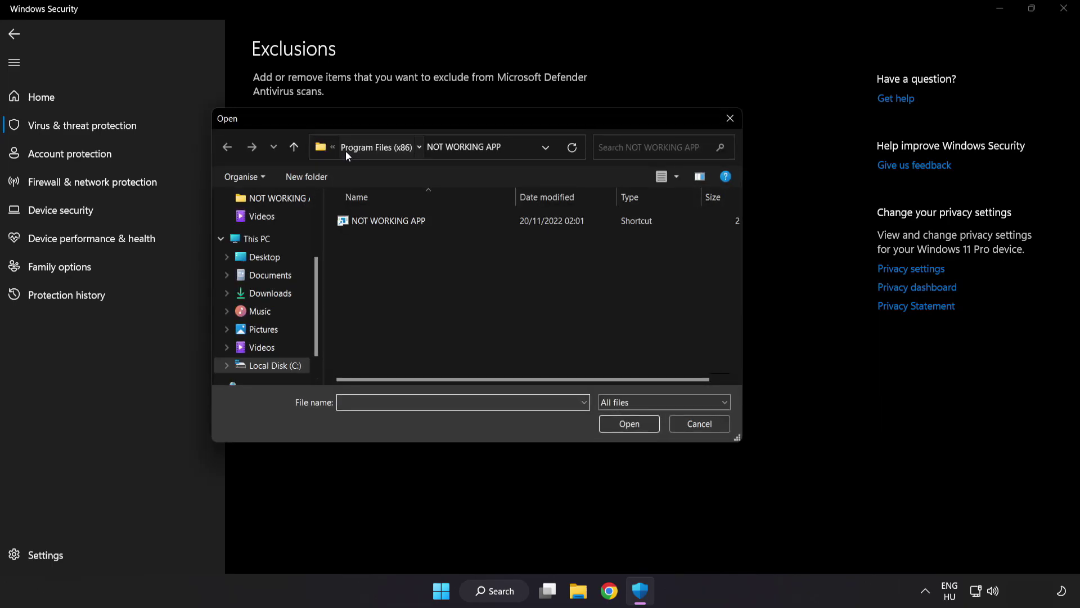
click(345, 150)
click(354, 147)
click(356, 147)
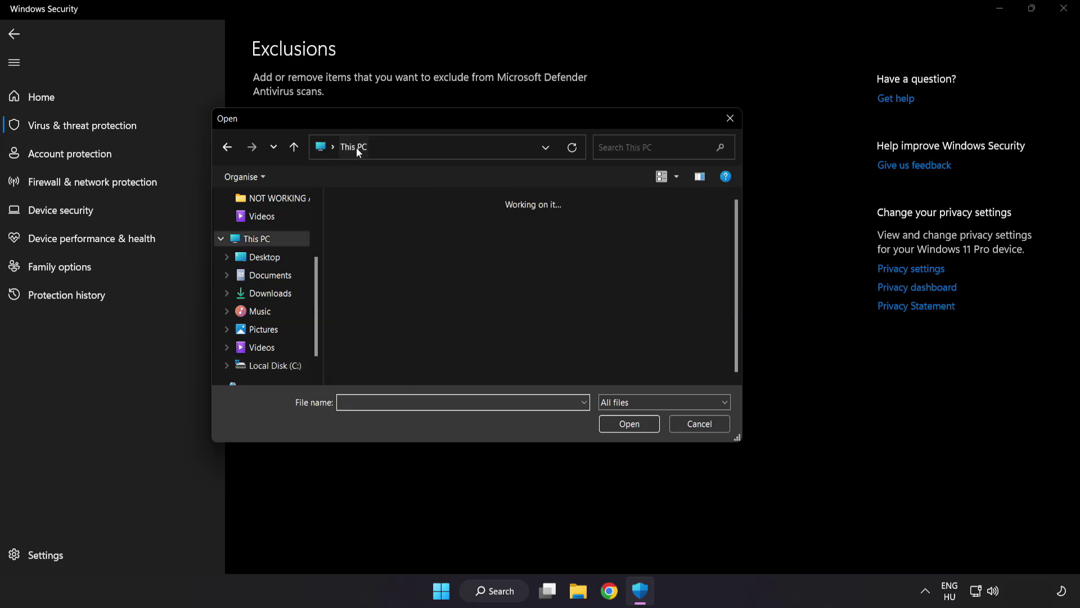
double_click(403, 369)
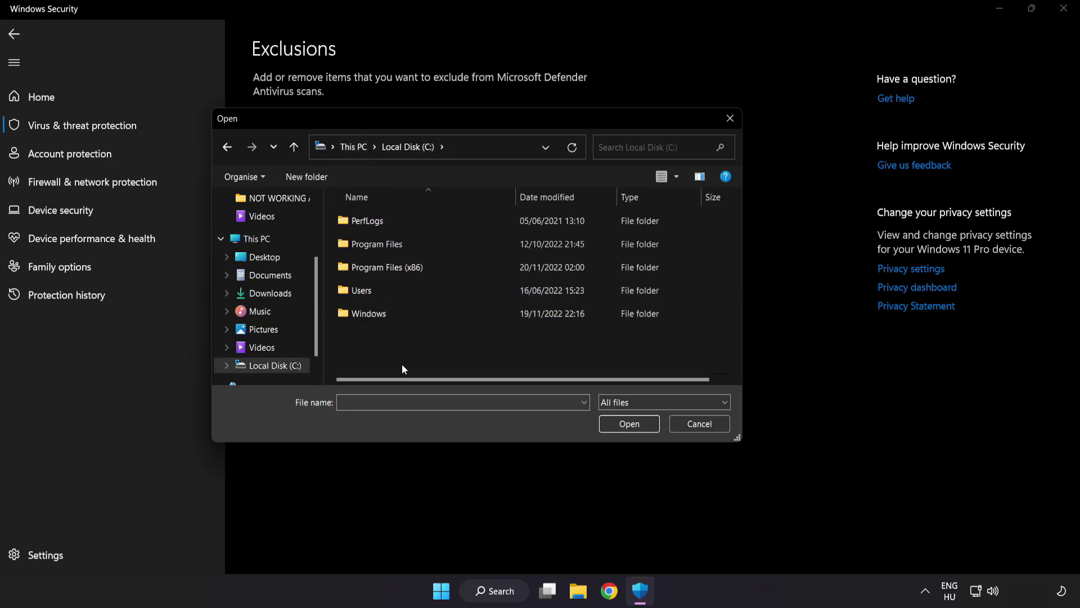
double_click(414, 261)
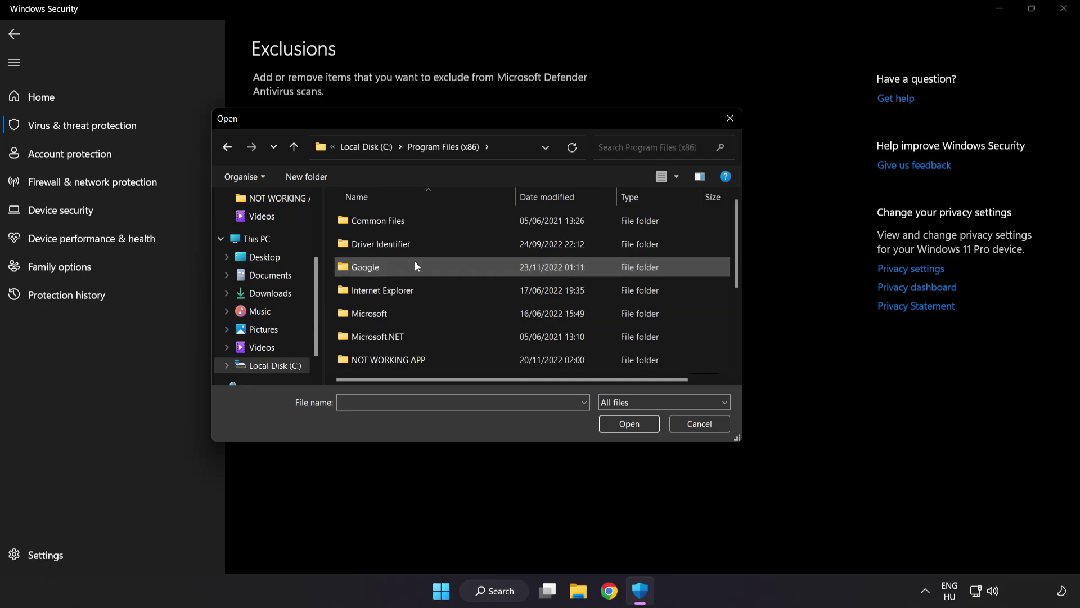
scroll(401, 360, down, 1)
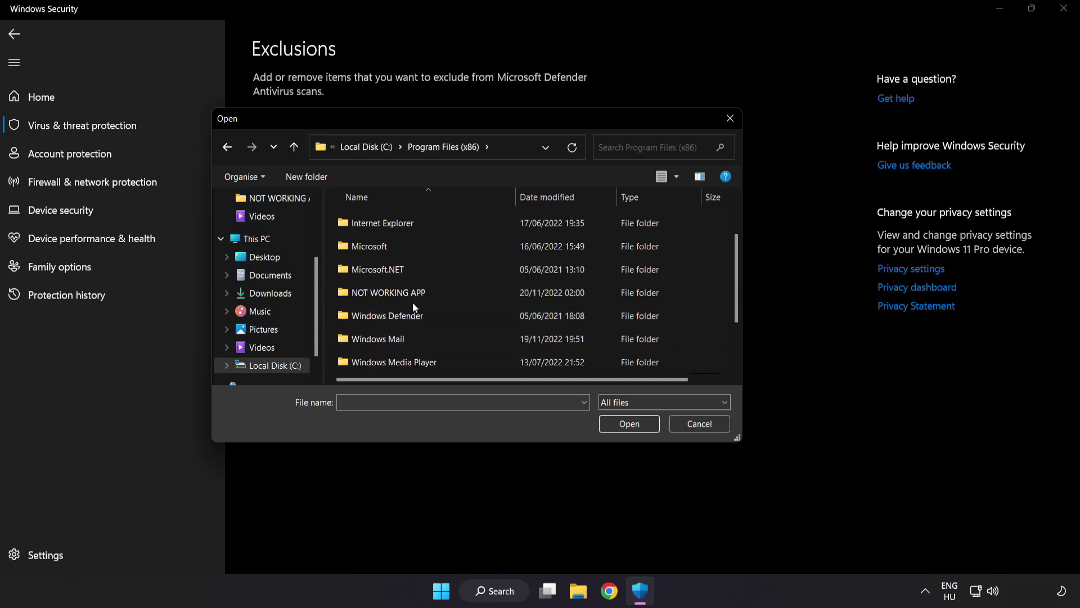
double_click(429, 292)
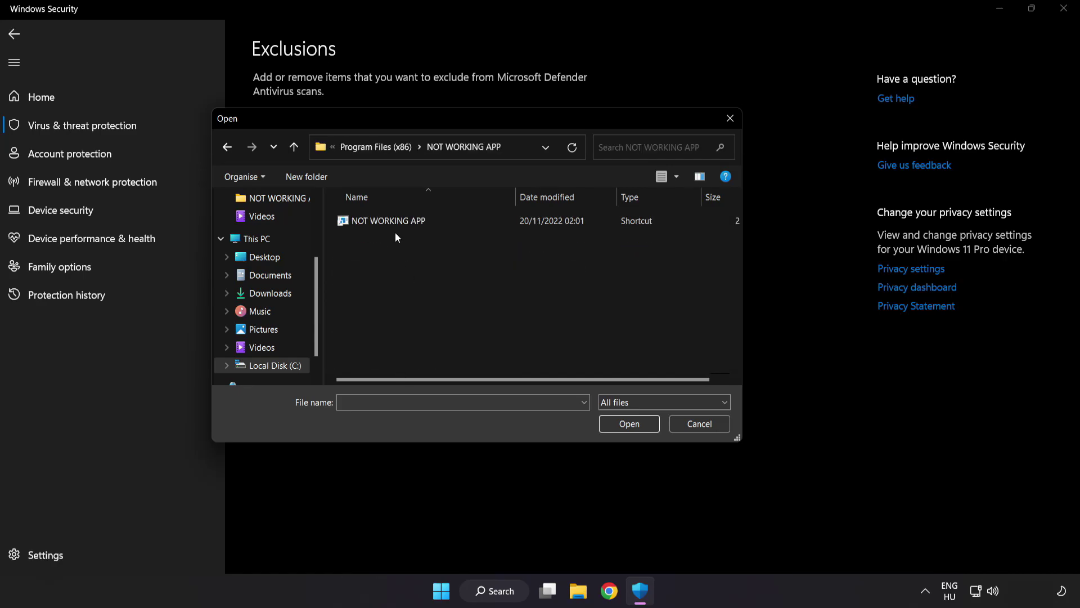
click(363, 224)
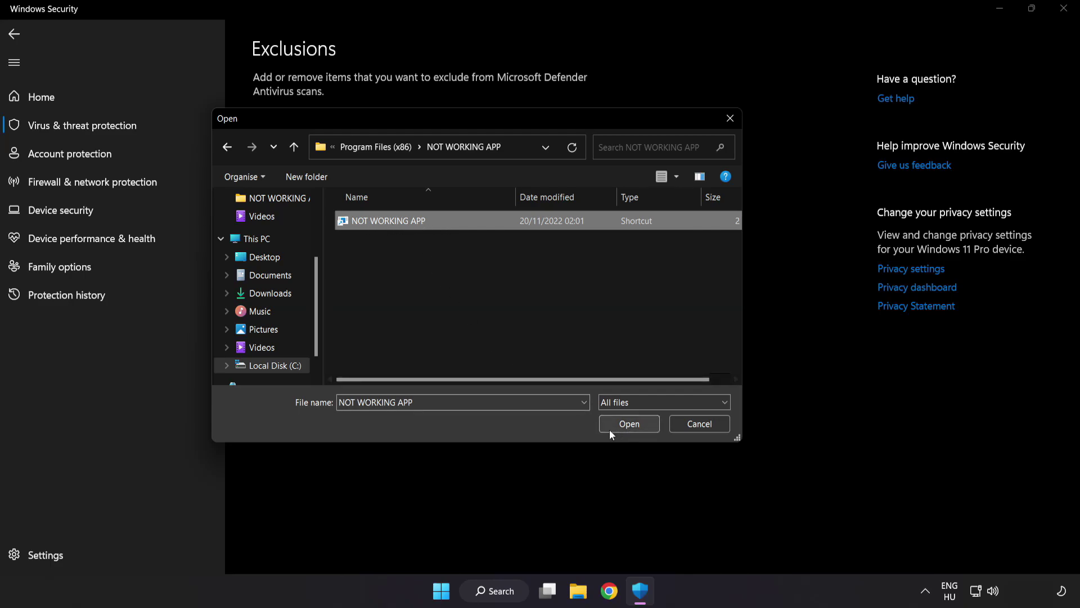
click(632, 429)
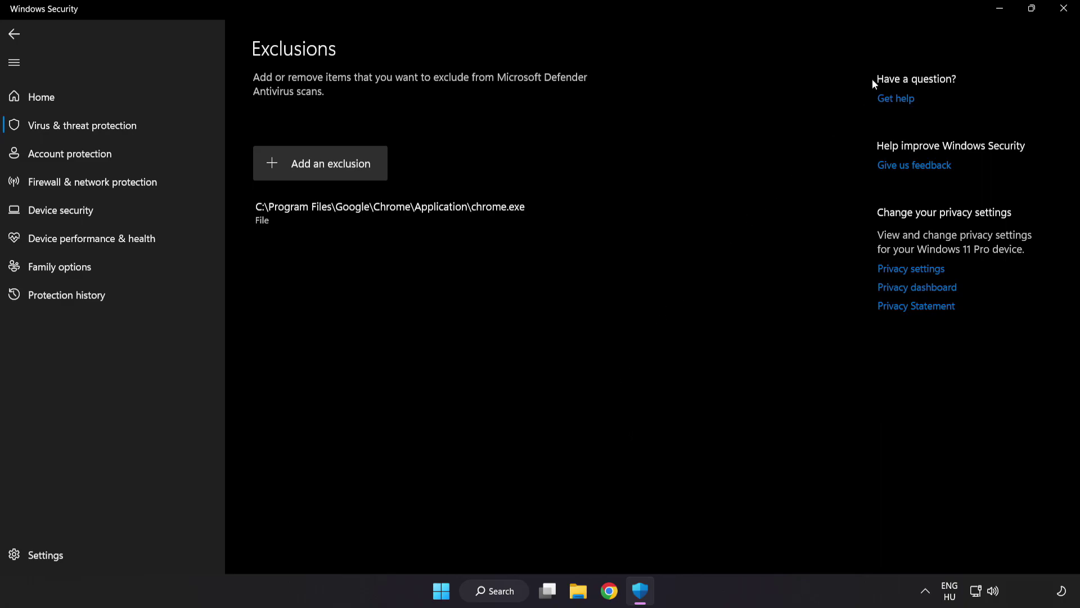
- Close Windows Security and show the Start menu's power options, including Restart
click(1061, 17)
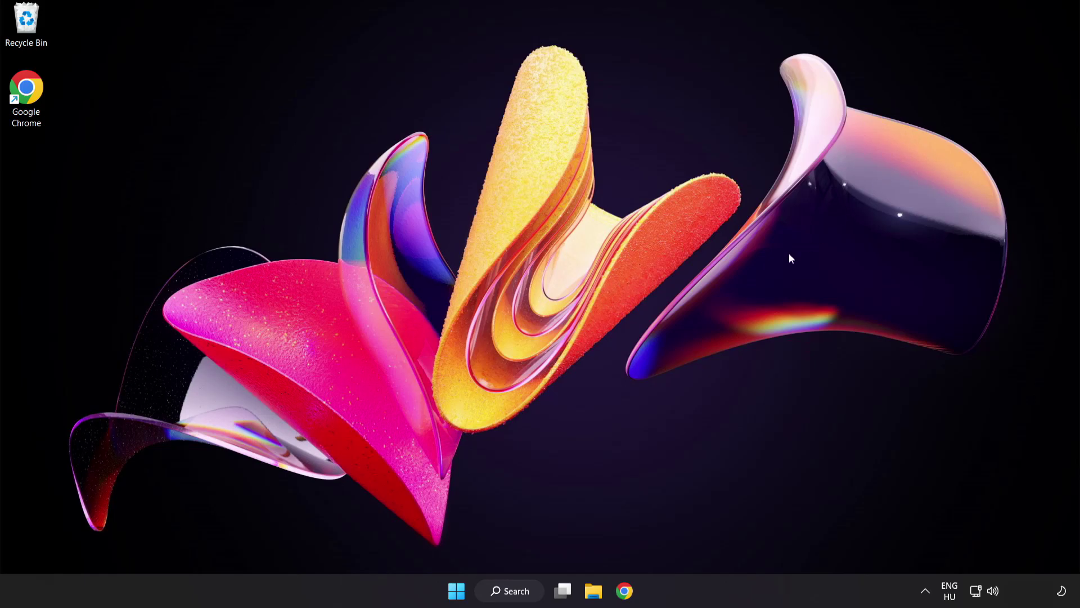
click(457, 591)
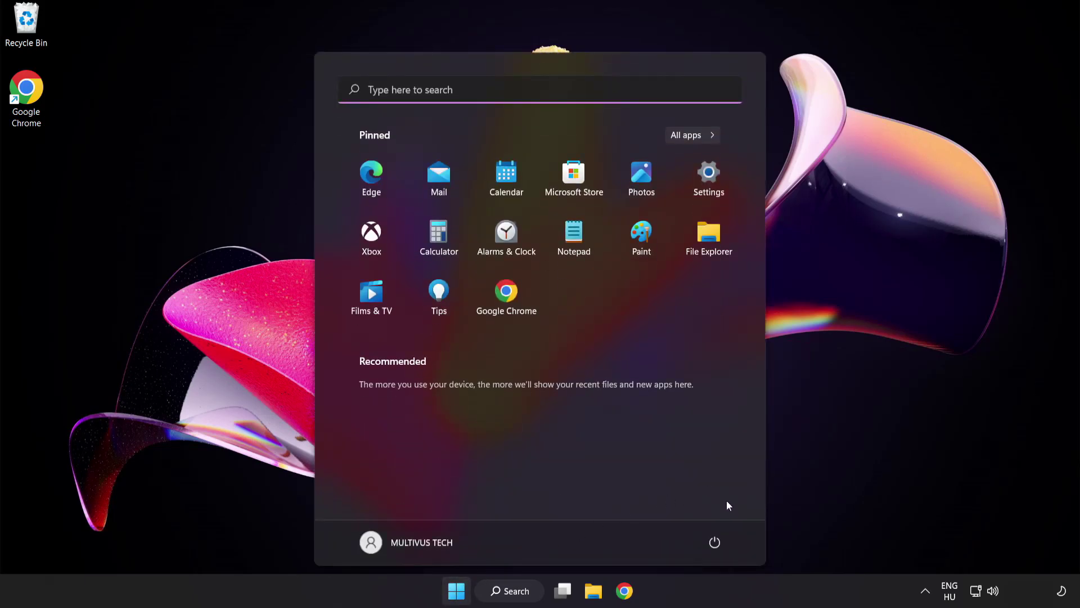
click(716, 542)
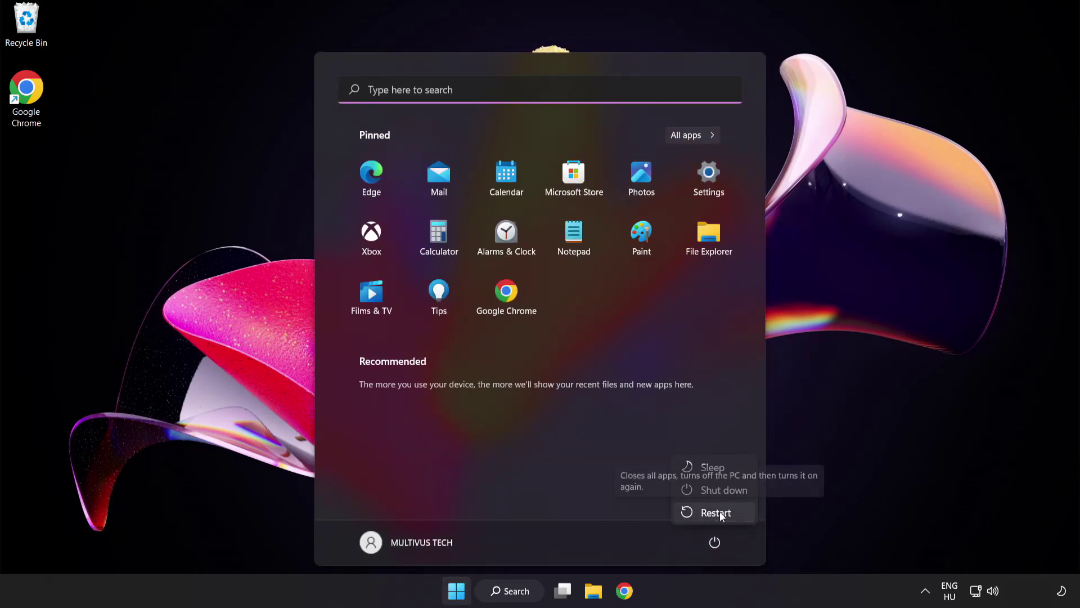